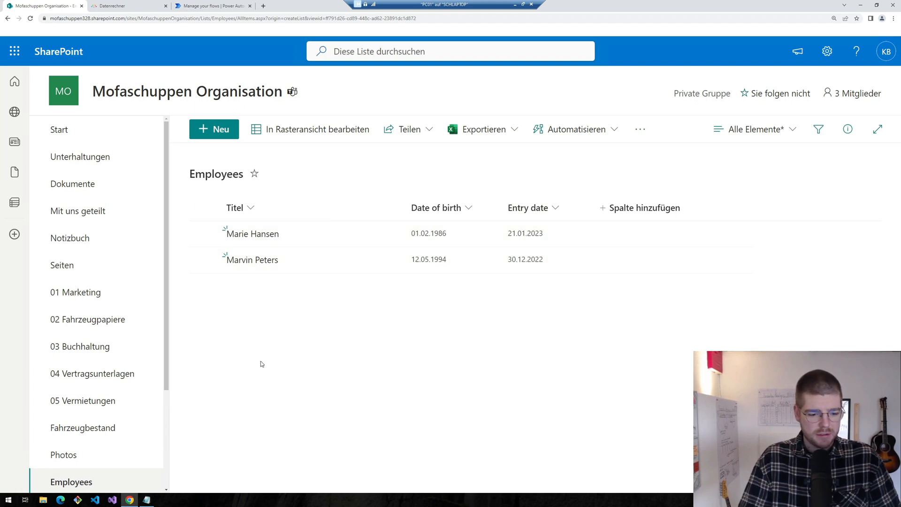
Switch to the Notepad notes and review the two requirements for reminders and surveys after the entry date.
click(147, 503)
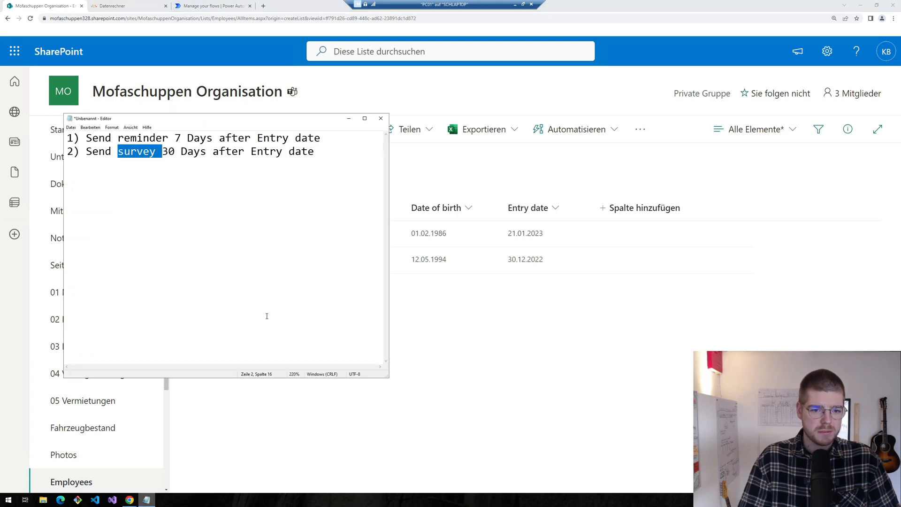
click(188, 138)
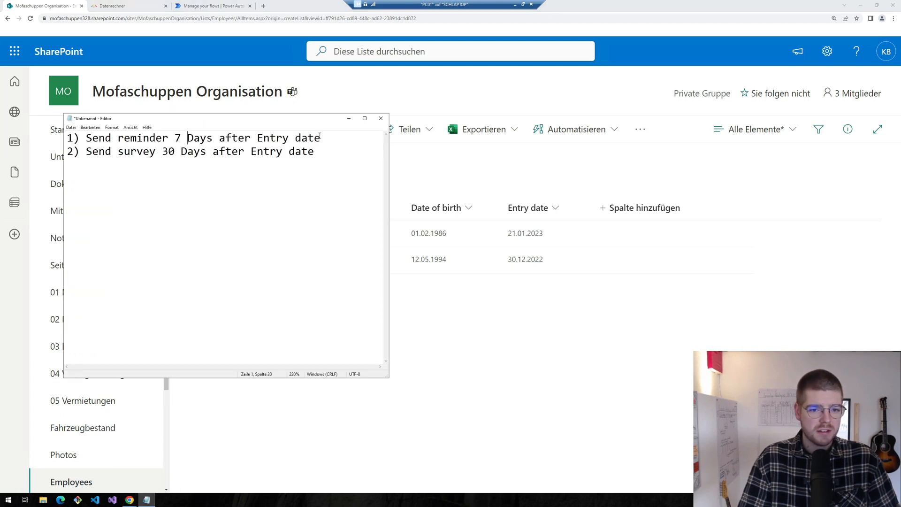
drag(320, 137, 118, 138)
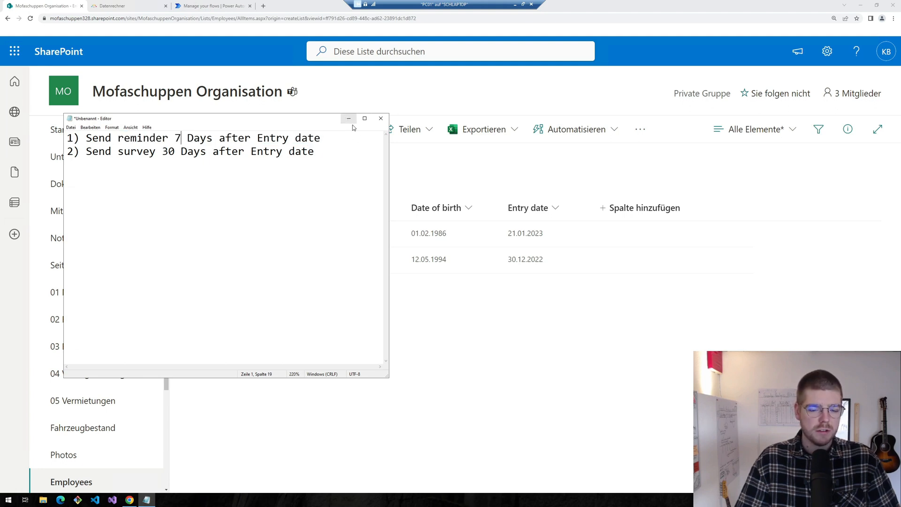
click(348, 119)
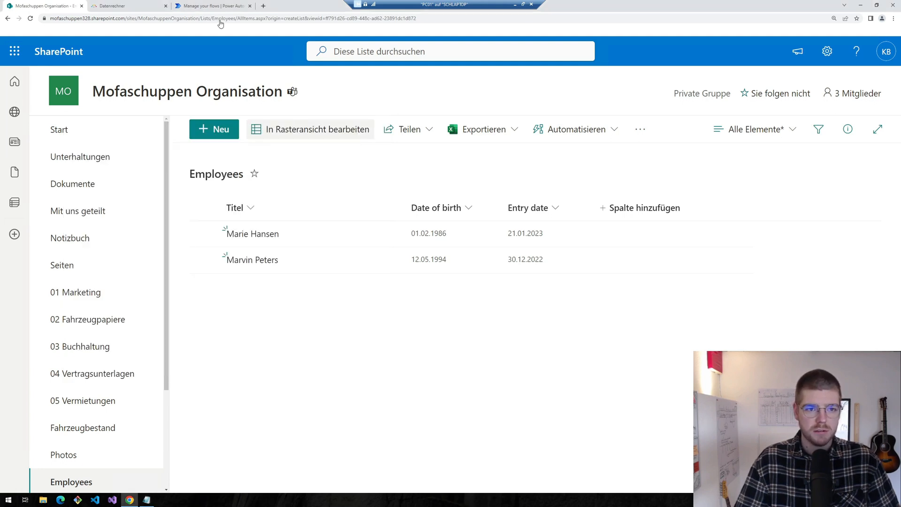
Switch to Power Automate and start a scheduled cloud flow named "Employees SP | Send reminder after entry date".
click(213, 5)
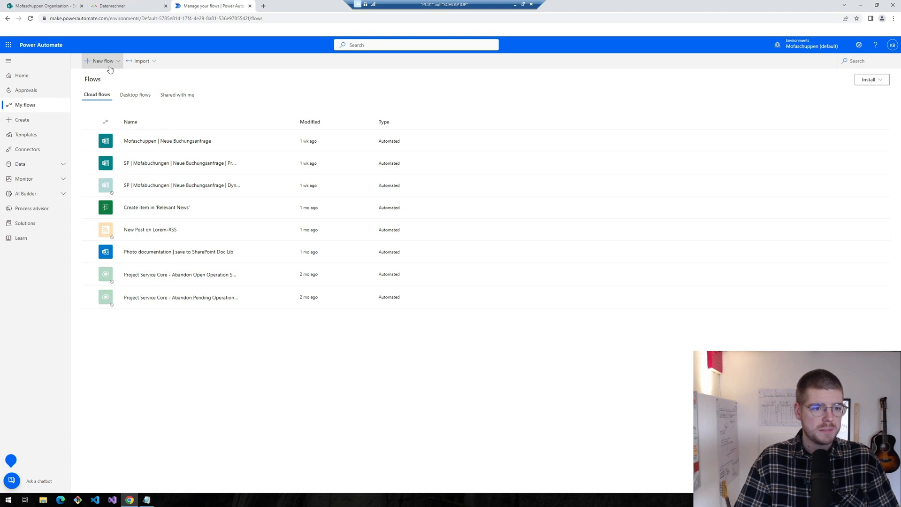
click(97, 61)
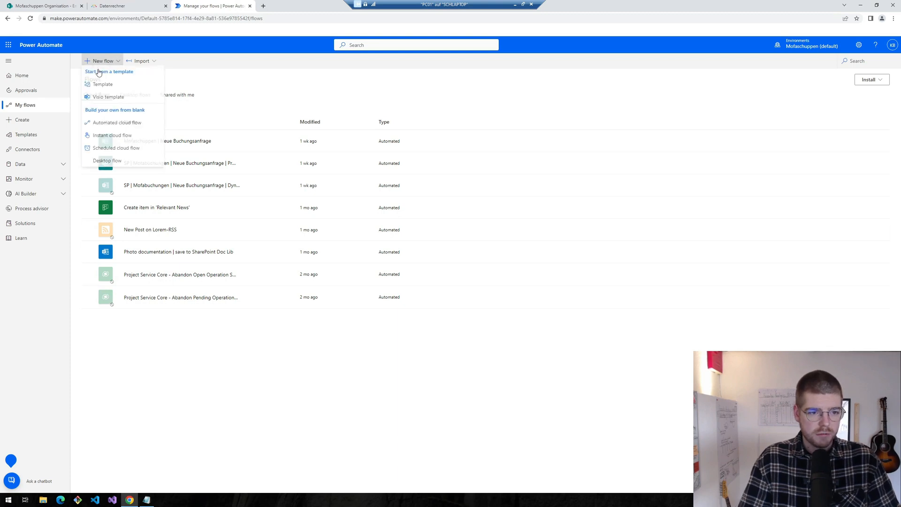
click(108, 152)
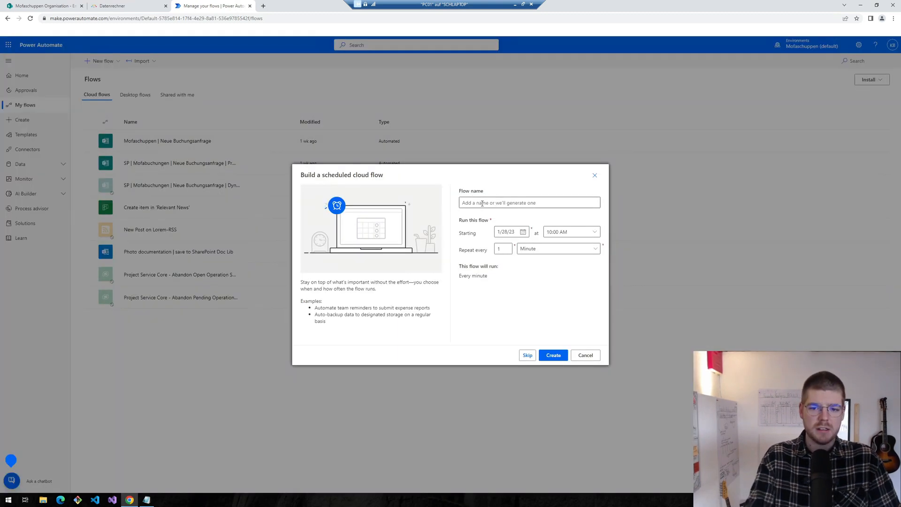
click(481, 202)
text(Employees SP | Send reminder after entry date)
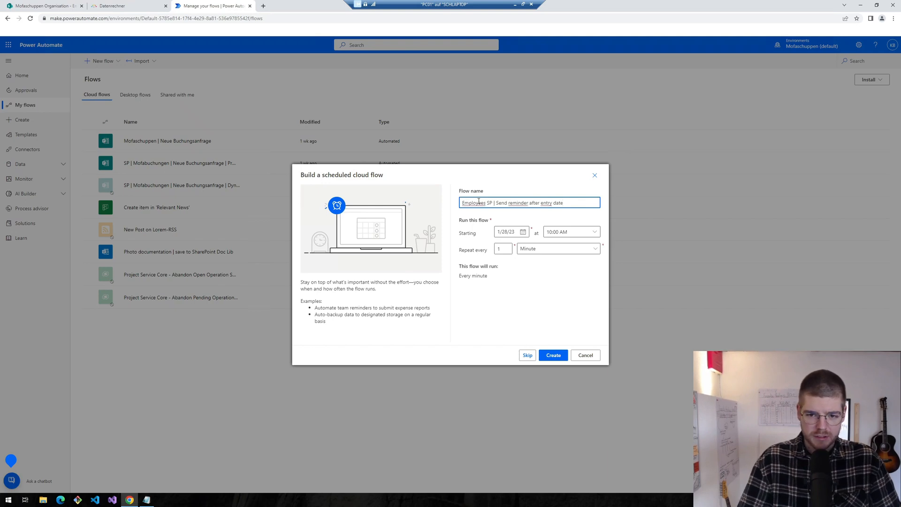
double_click(489, 202)
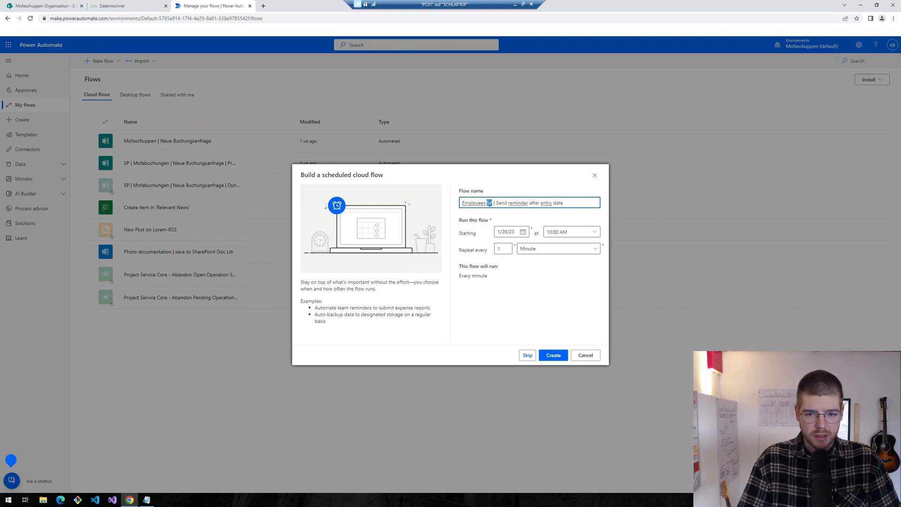
drag(565, 203, 499, 202)
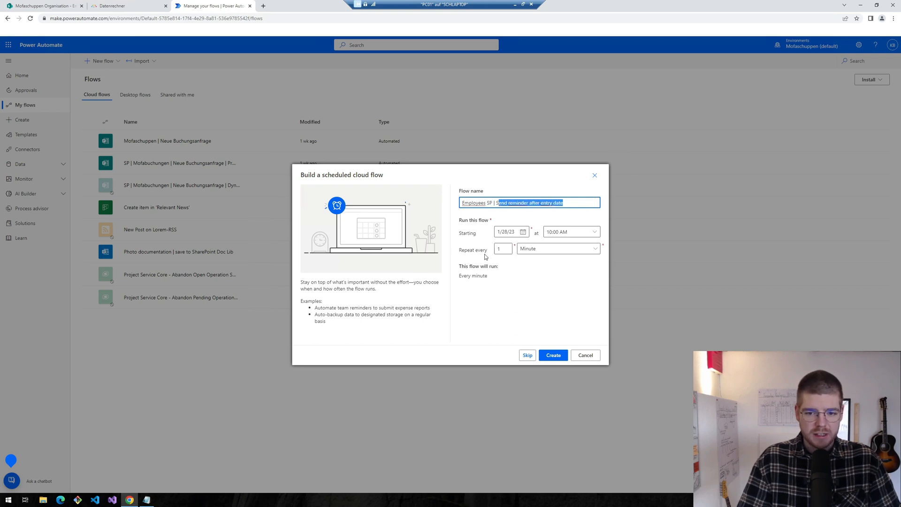
Set the flow to repeat every 1 day and create it.
click(593, 250)
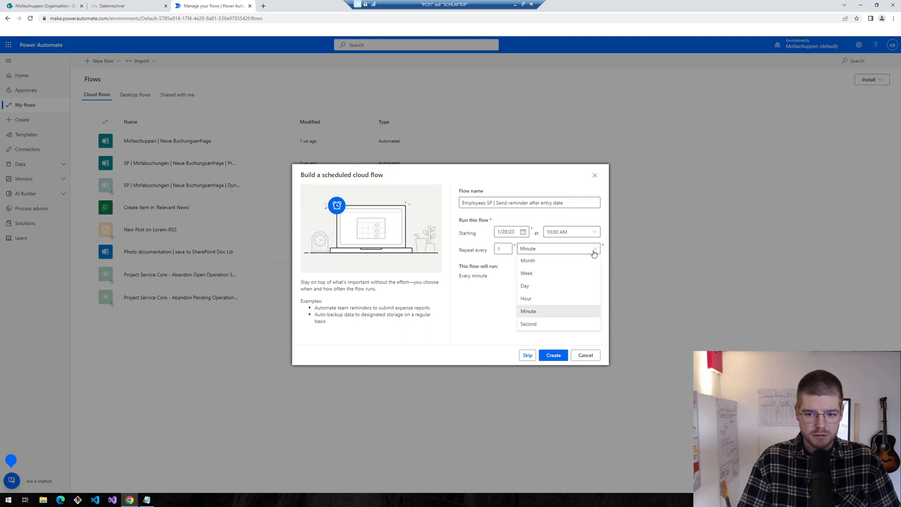
click(524, 286)
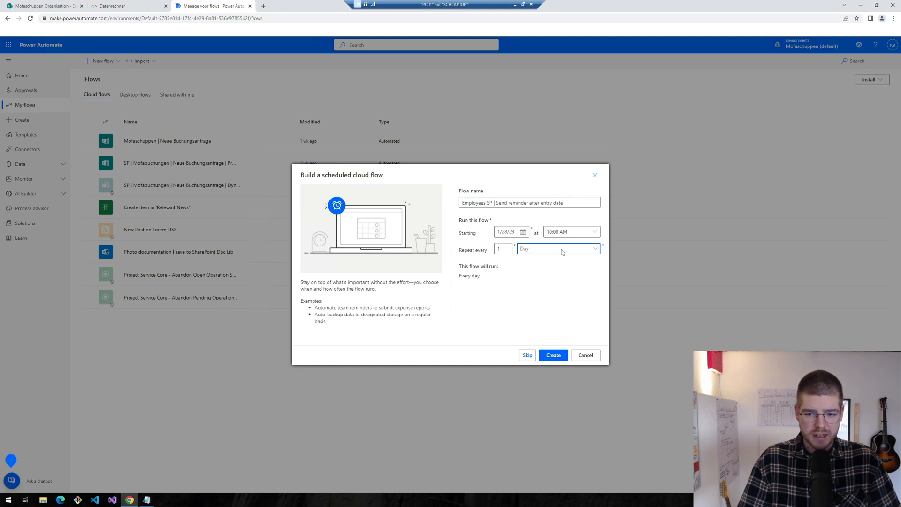
click(594, 233)
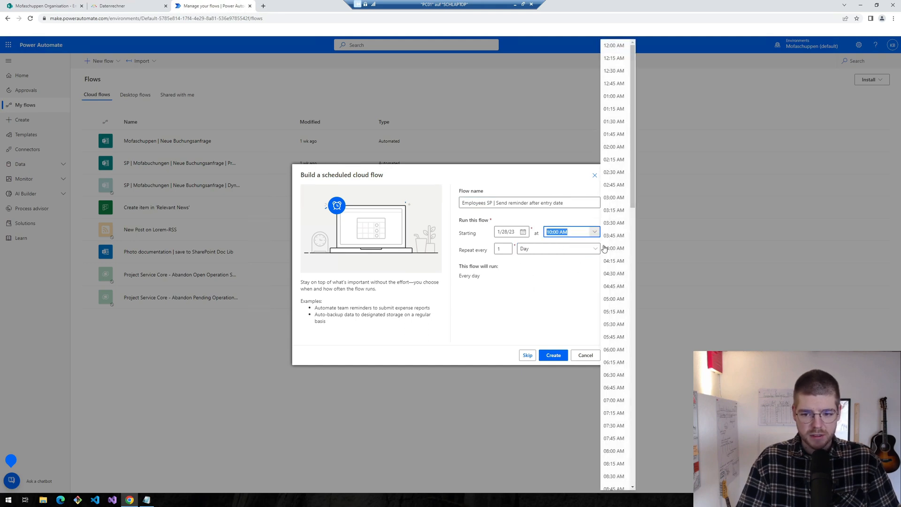
click(532, 294)
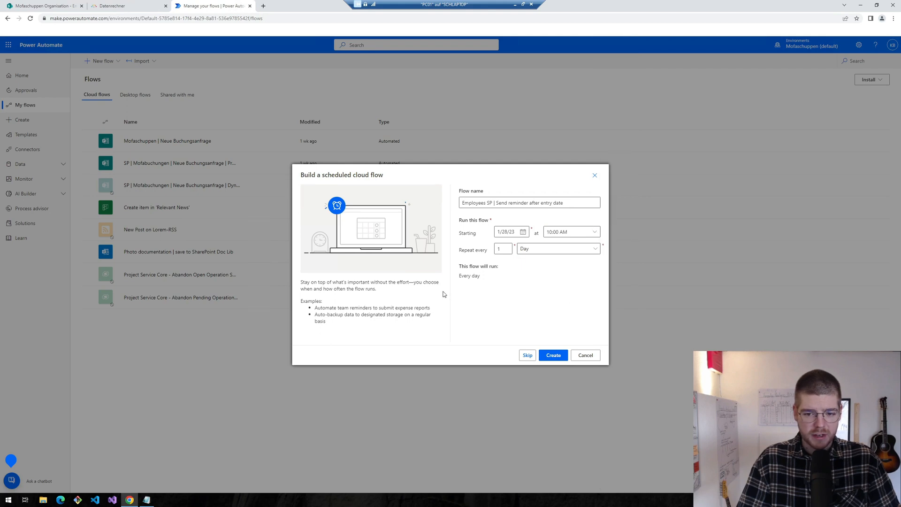
click(553, 355)
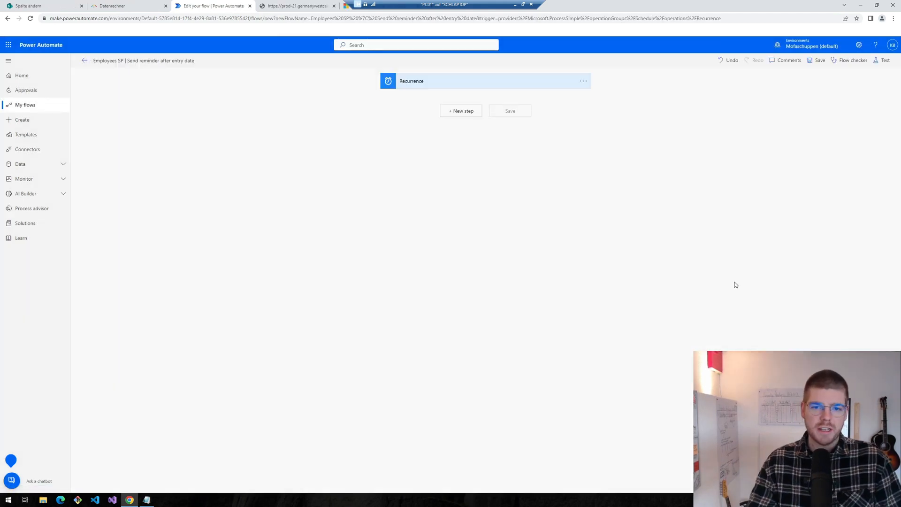
Add an Initialize variable action below the Recurrence trigger.
click(462, 113)
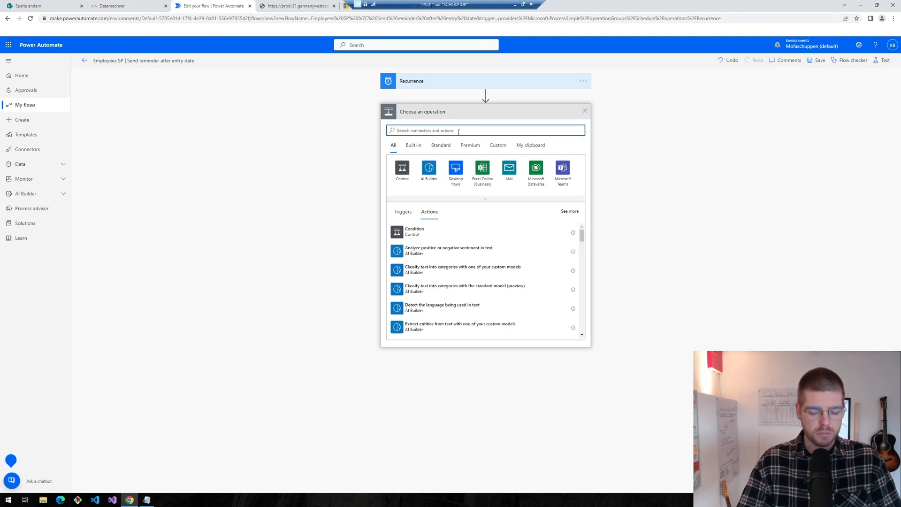
text(init)
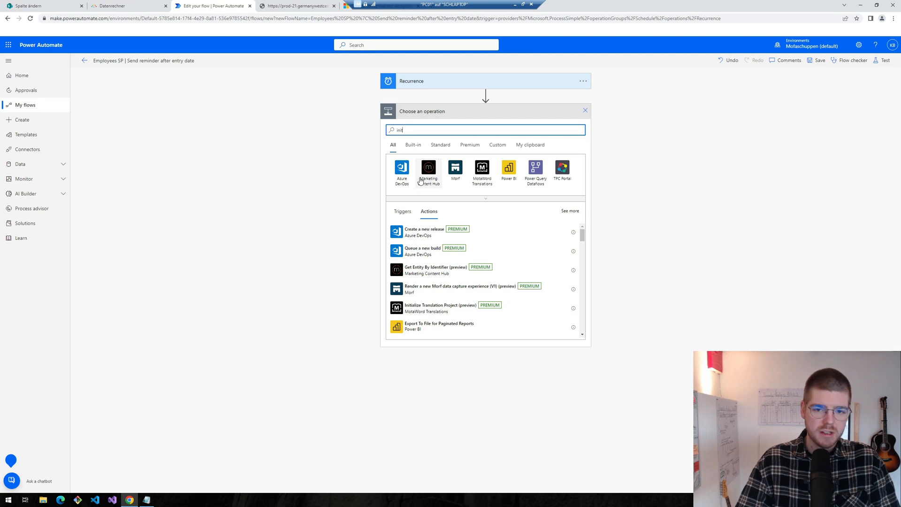
key(BackSpace)
key(BackSpace)
key(BackSpace)
key(BackSpace)
key(BackSpace)
key(BackSpace)
text(vari)
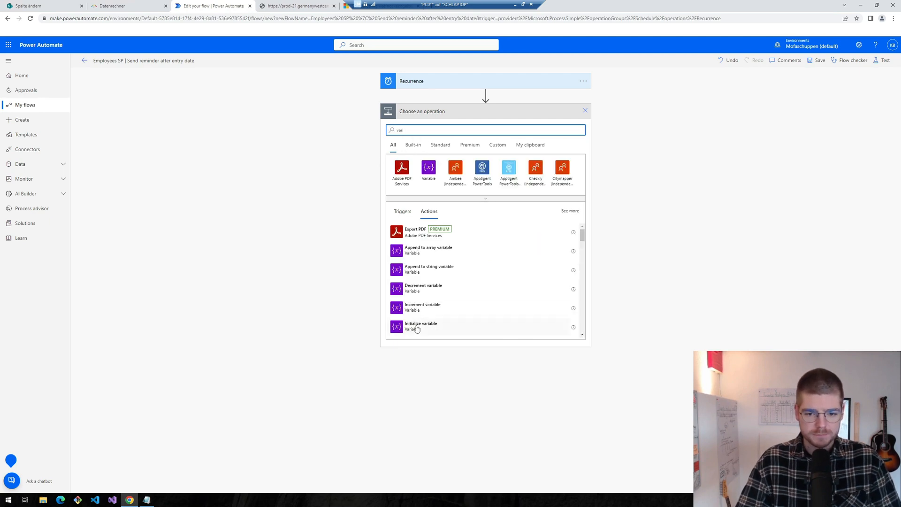
click(413, 323)
Name the variable varFirstReminder and set its type to String.
text(varF)
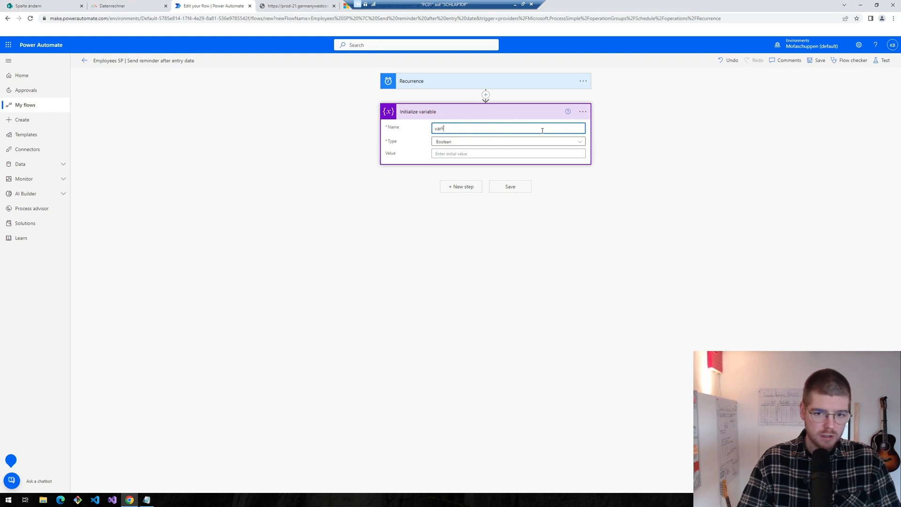
text(irstReminder)
click(516, 141)
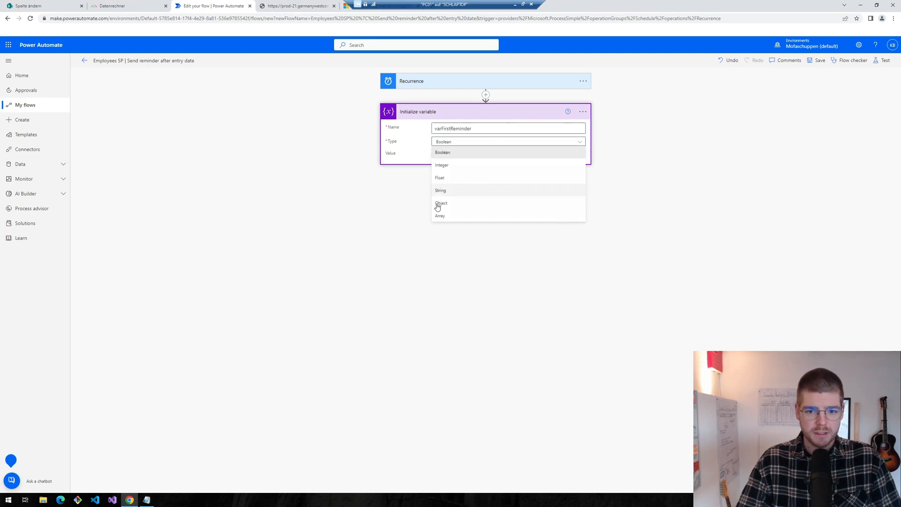
click(443, 216)
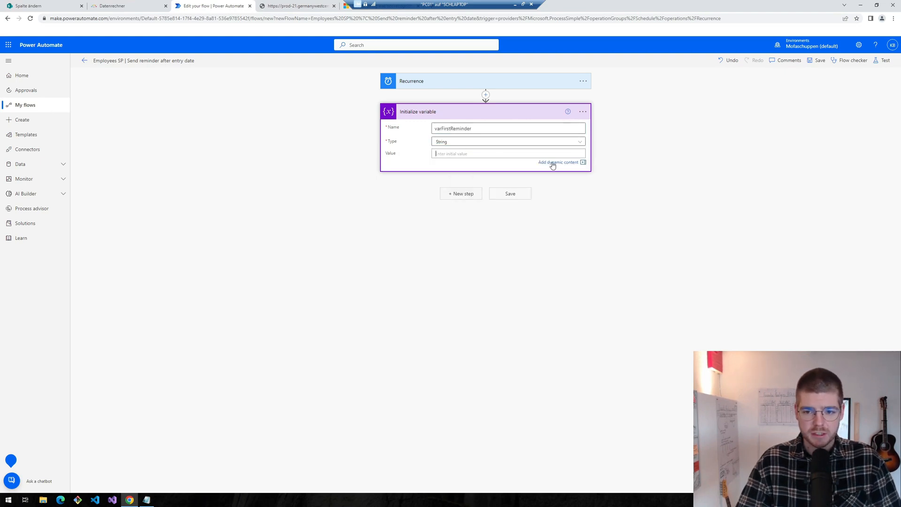
Set the initial value of varFirstReminder to the expression addDays(utcNow(),-7).
click(477, 154)
text(ad)
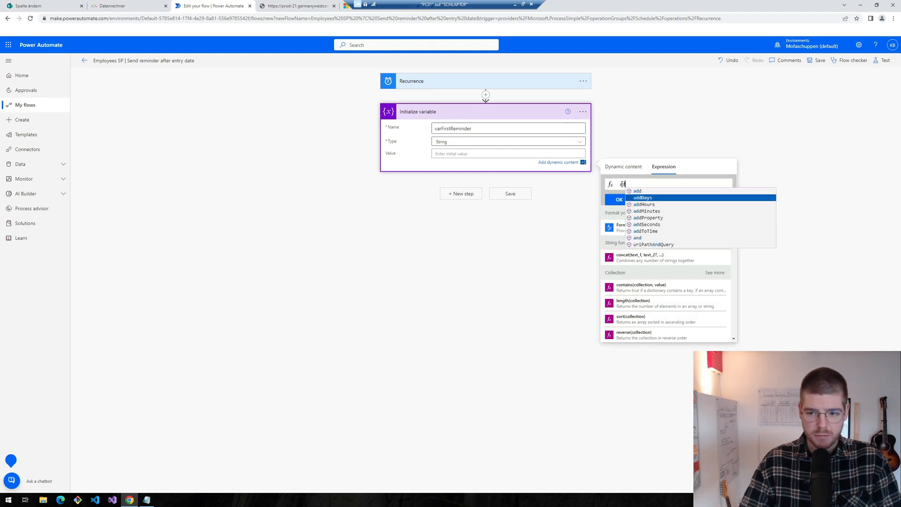
text(dDays(utcNow())
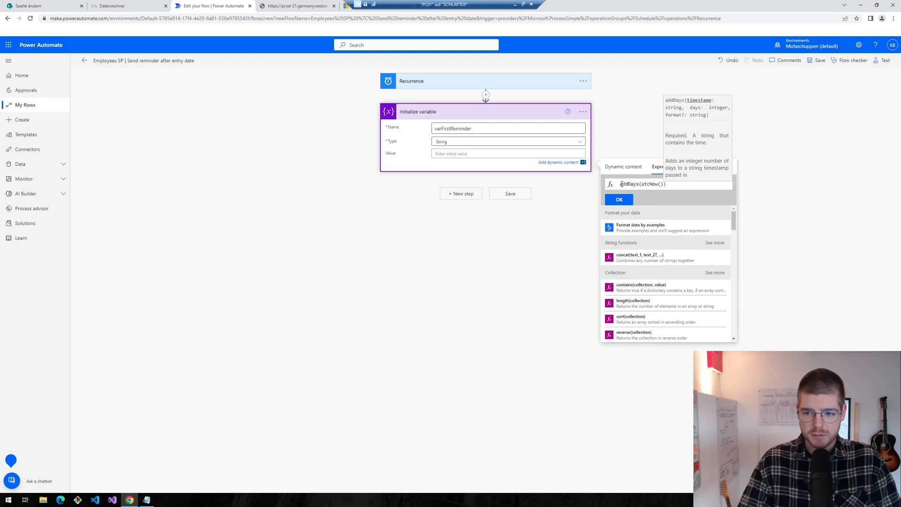
text(, -)
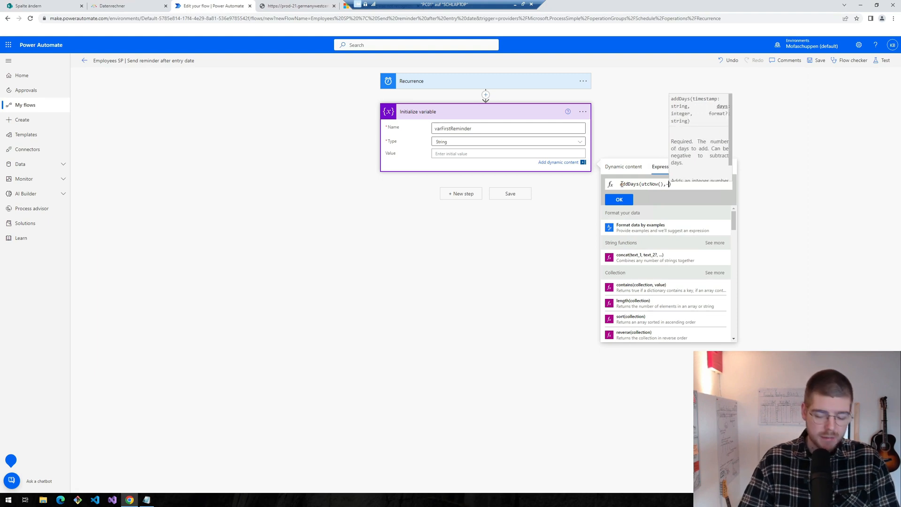
text(7)
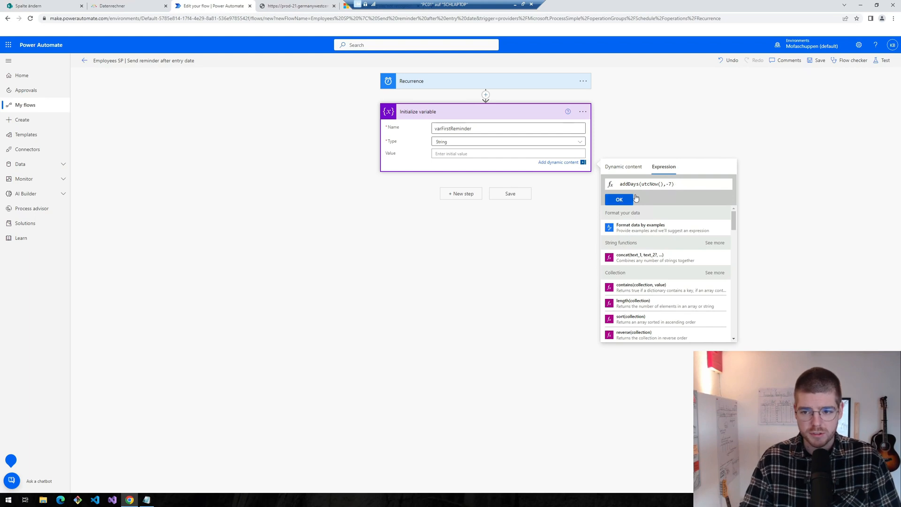
click(624, 201)
Wrap the addDays expression in varFirstReminder's value in a formatDateTime function.
click(450, 154)
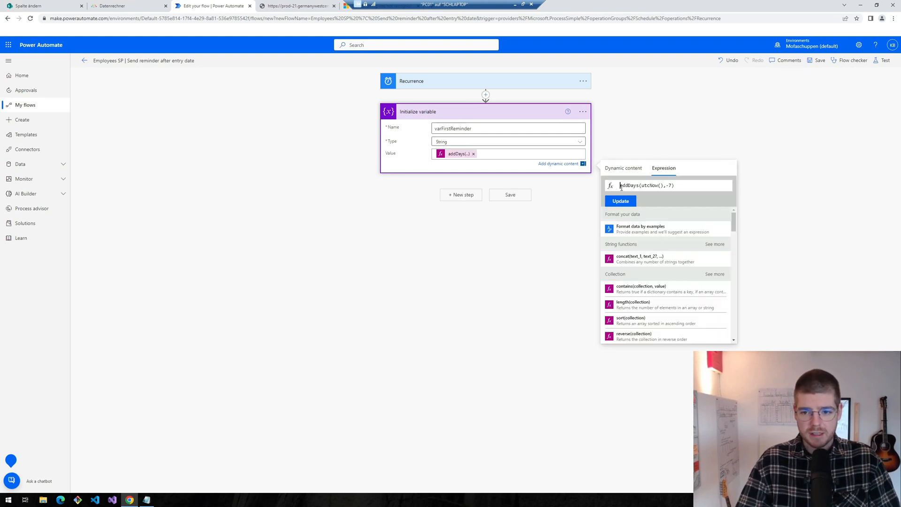
drag(674, 184, 620, 185)
click(623, 185)
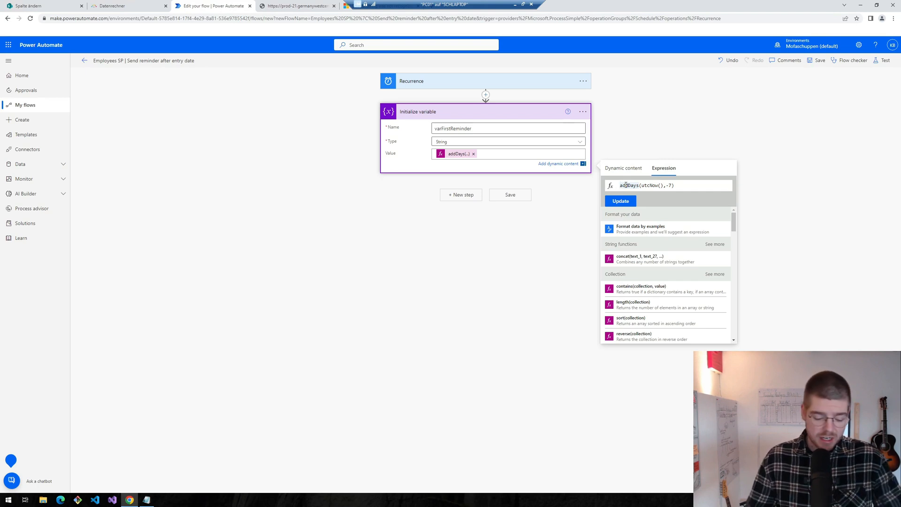
text(form)
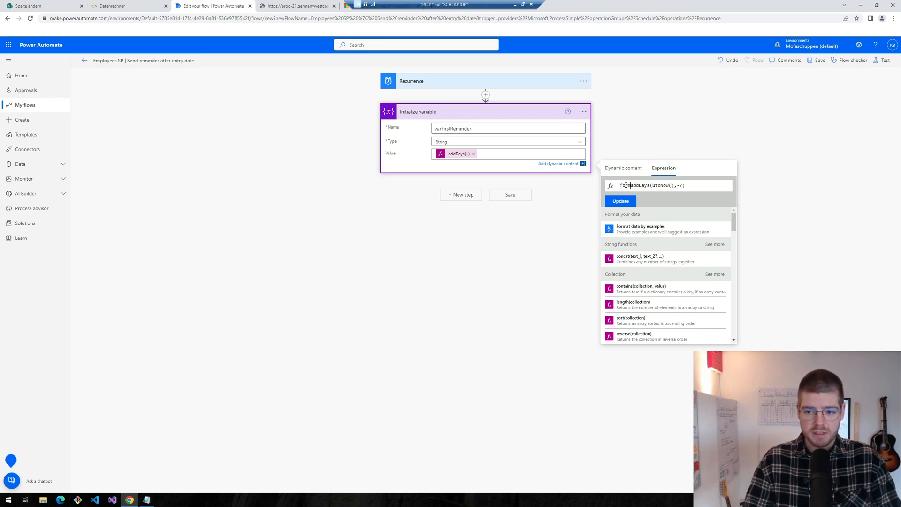
text(atDateTim)
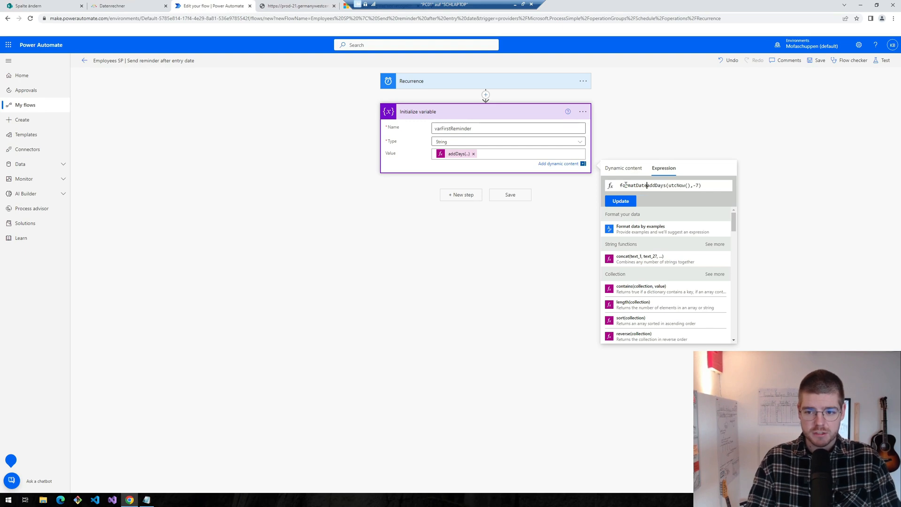
text(e()
key(End)
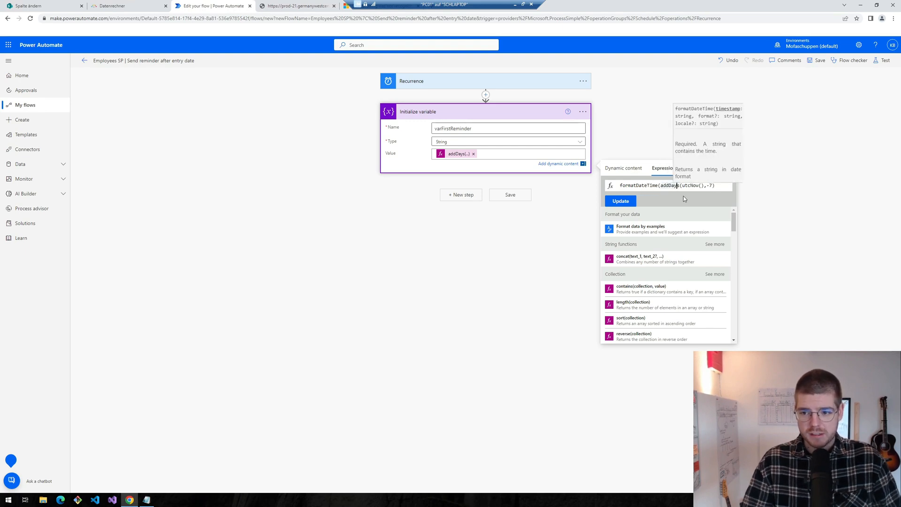
Give the formatDateTime expression of varFirstReminder the date format 'yyyy-MM-dd' and apply the updated expression.
text(,')
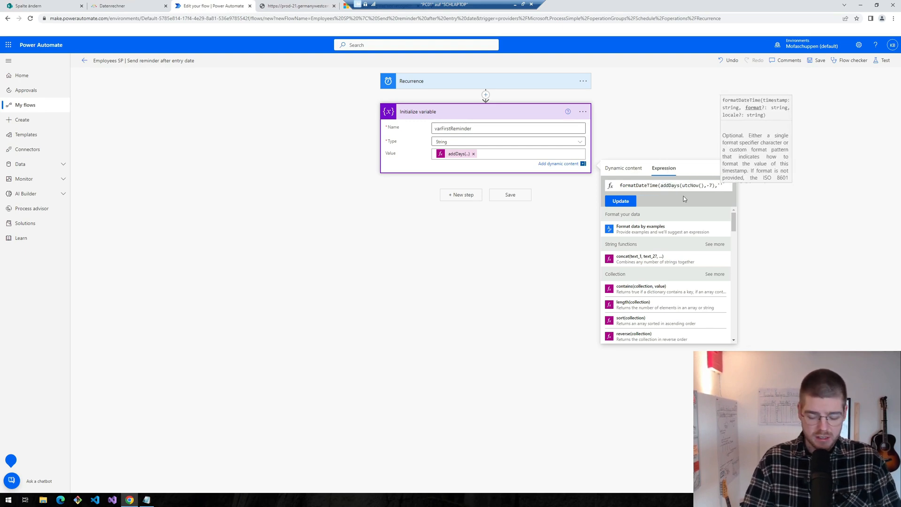
text(yyy-MM-)
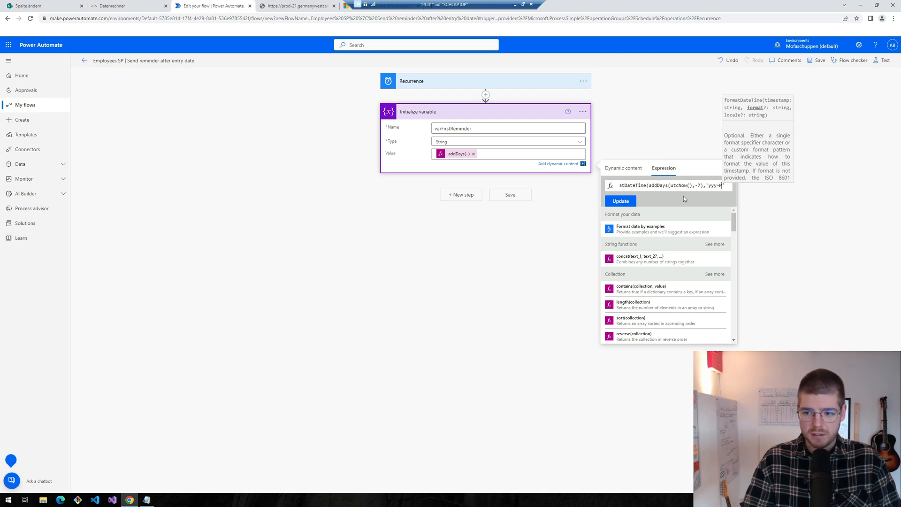
text(dd)
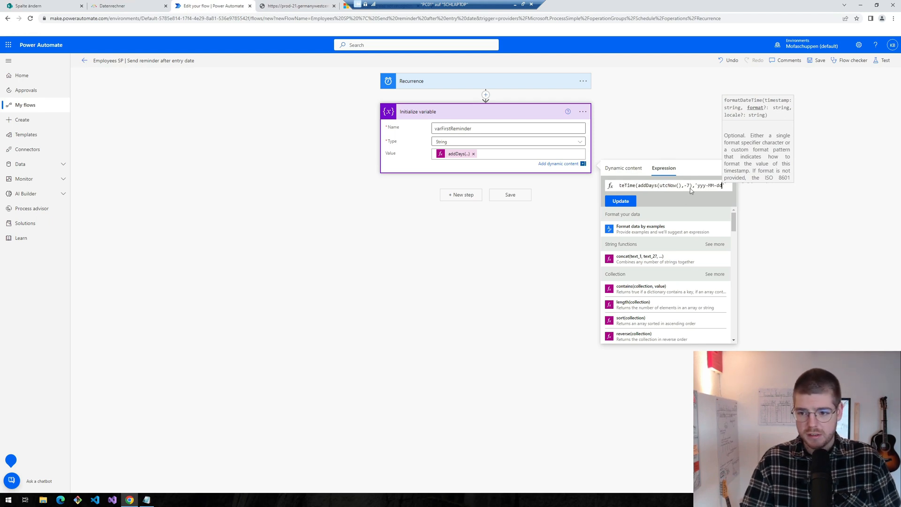
click(703, 185)
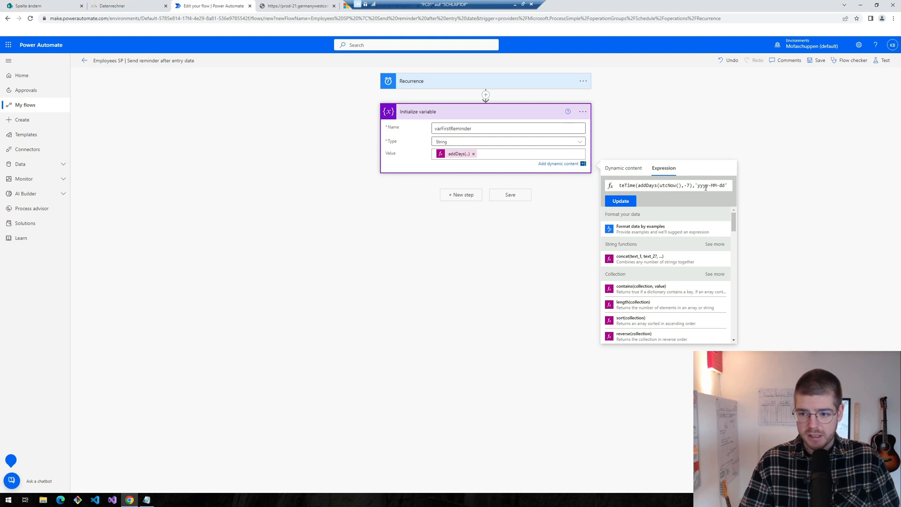
double_click(702, 185)
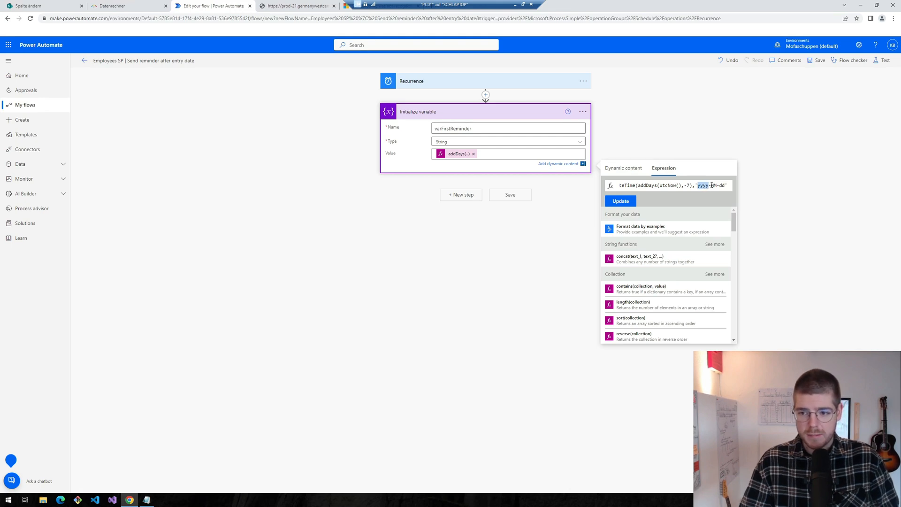
double_click(713, 185)
double_click(723, 186)
click(722, 185)
Add the note "This variable is for the first reminder. Currently sent after seven days." and rename the action "Initialize variable | varFirstReminder".
click(583, 112)
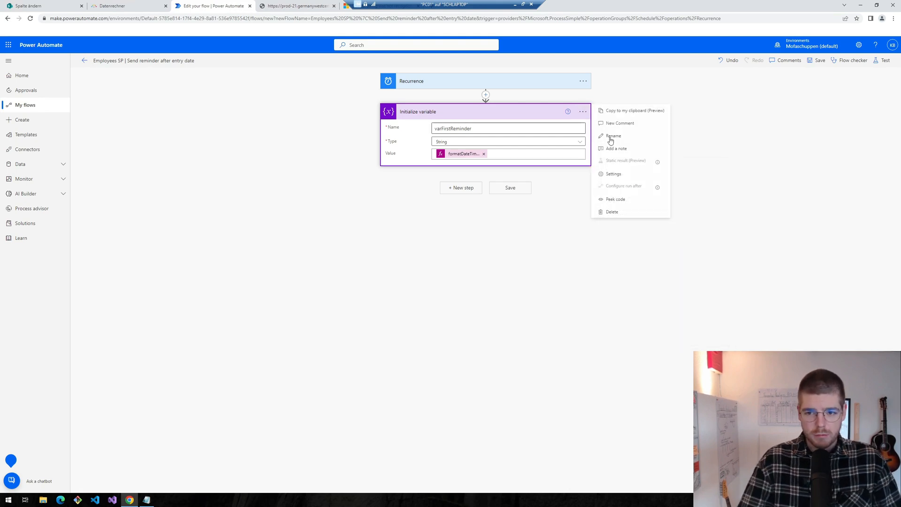
click(610, 149)
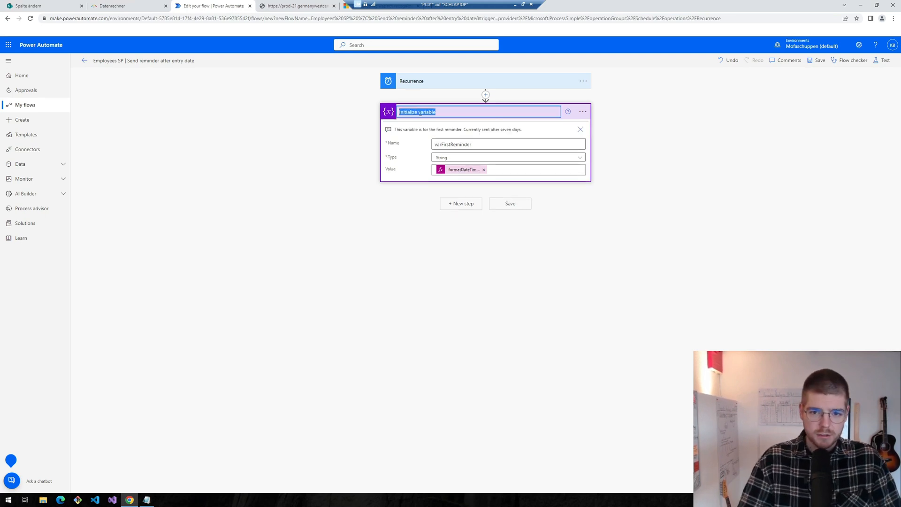
key(Right)
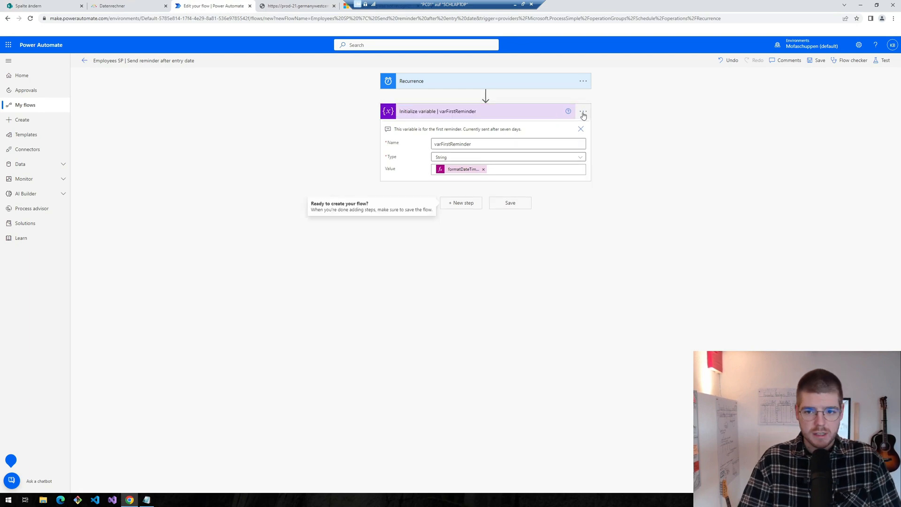
Duplicate the varFirstReminder action as a new step directly below it and expand the copy.
click(582, 113)
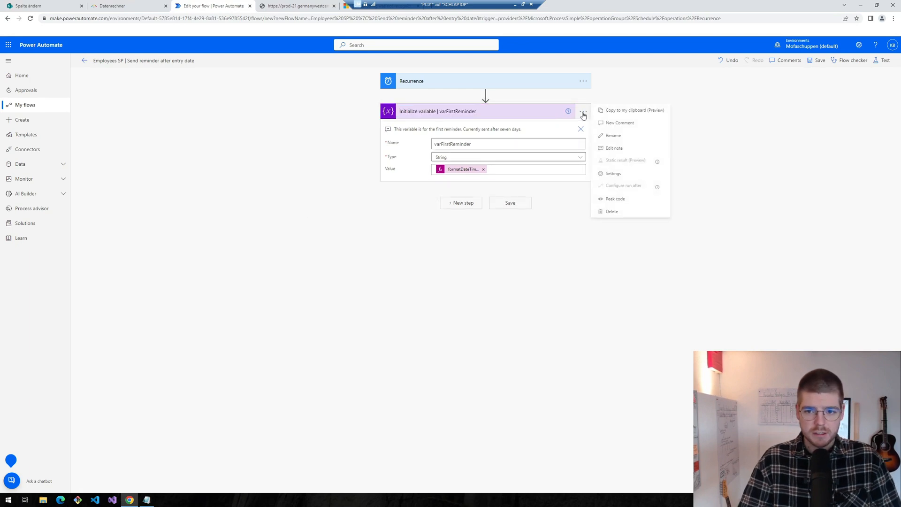
click(611, 113)
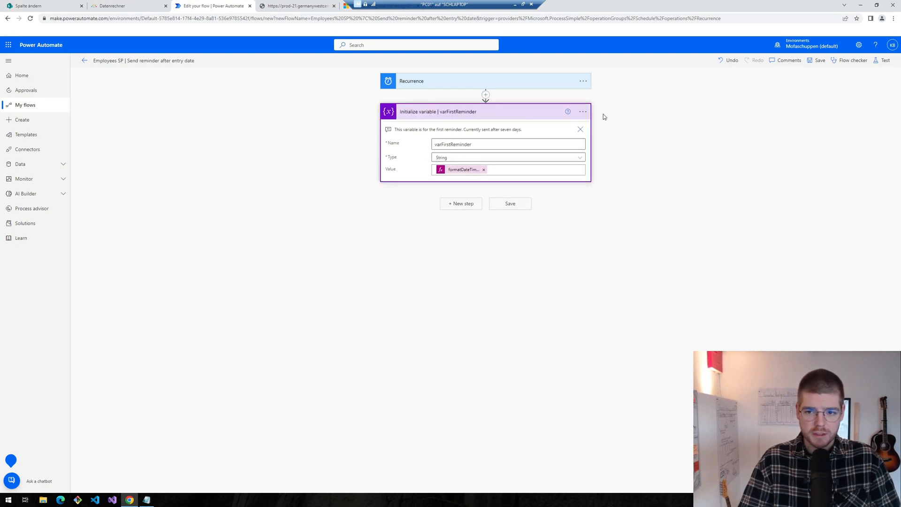
click(461, 204)
click(530, 175)
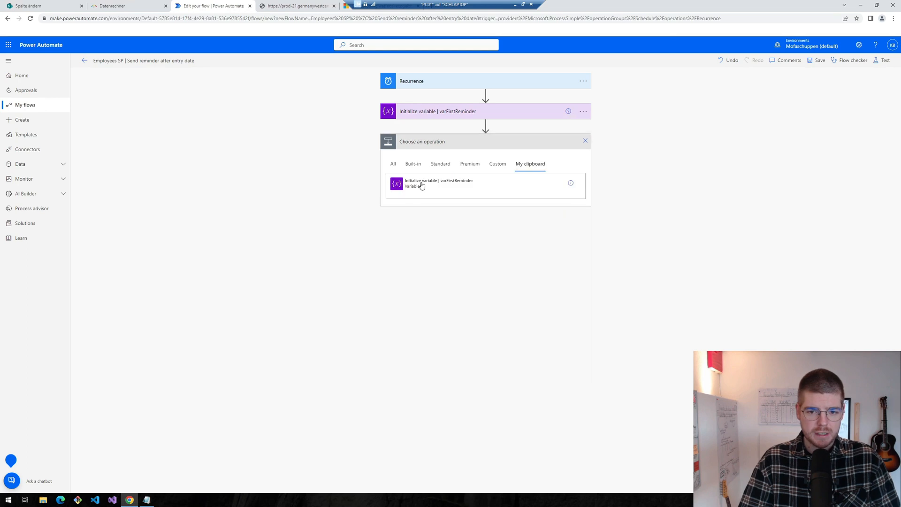
click(432, 183)
click(470, 143)
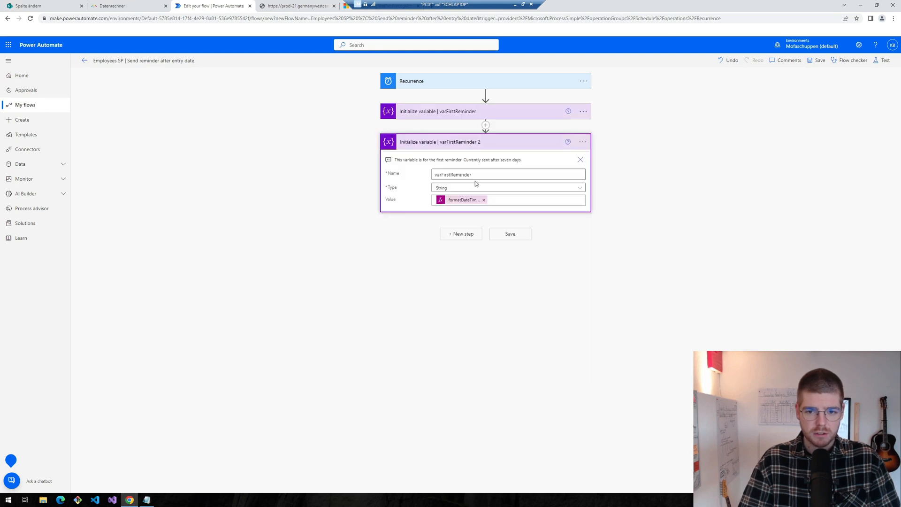
Name the copied variable varSecondReminder and change its expression's day offset to -30.
drag(441, 174, 452, 174)
key(BackSpace)
text(Second)
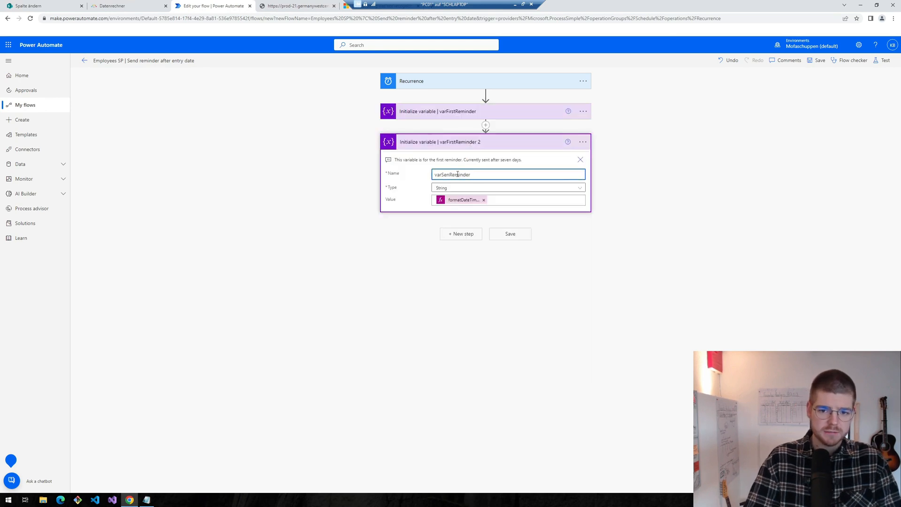
click(463, 200)
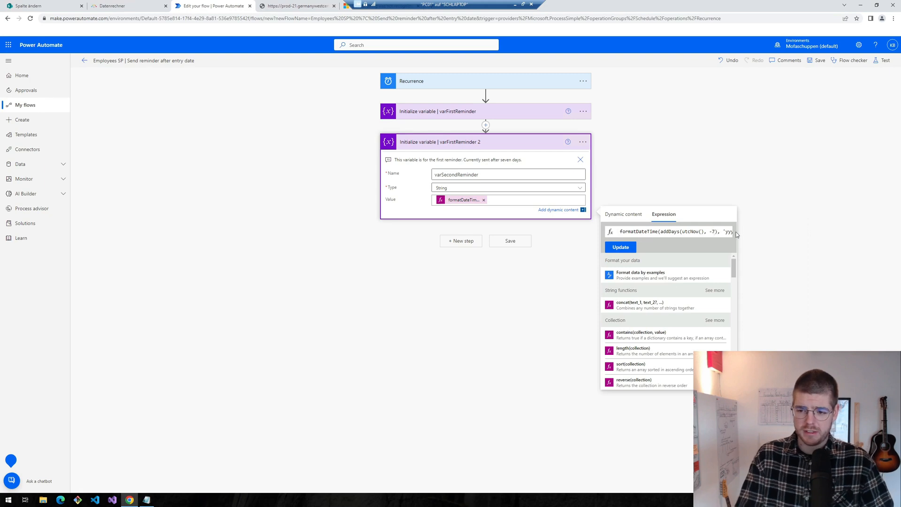
key(BackSpace)
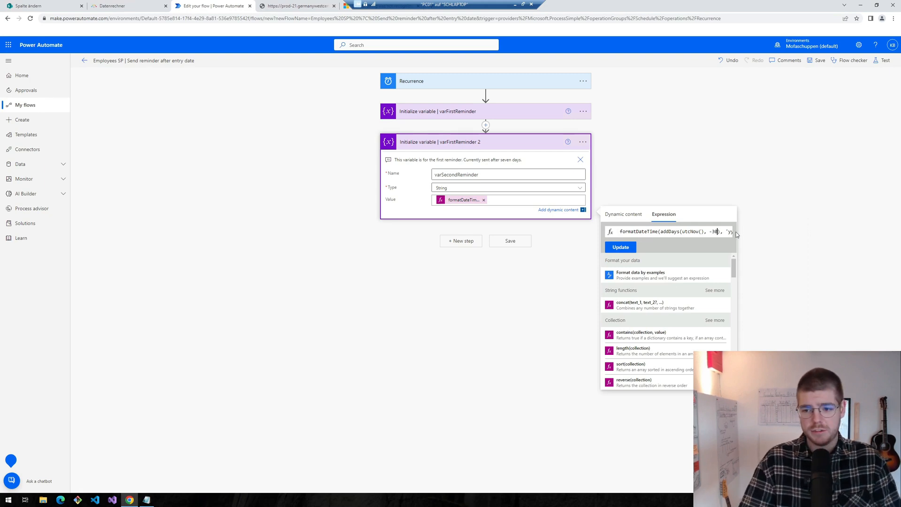
text(30)
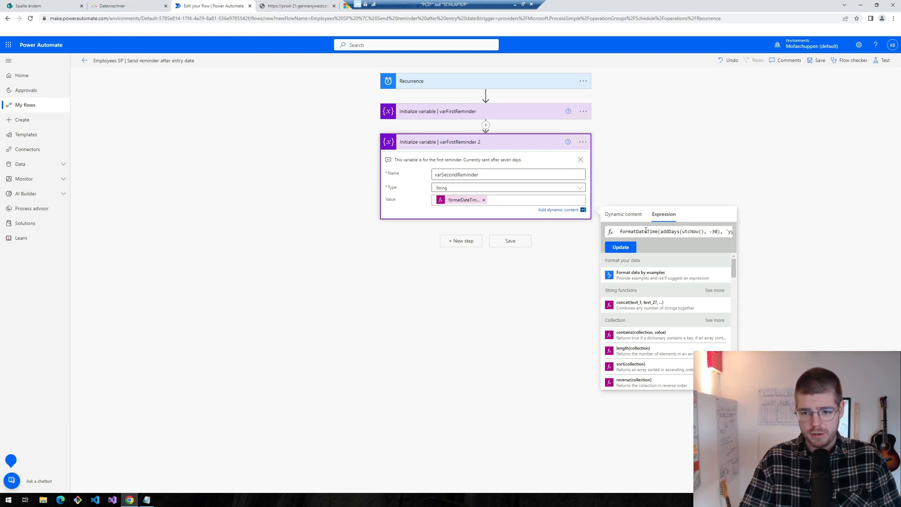
click(606, 248)
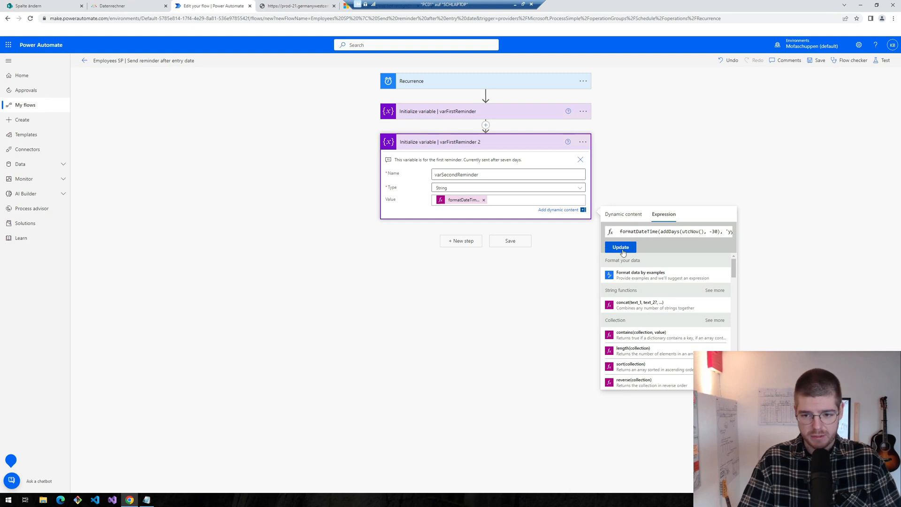
Edit the copied action's note to say 30 days and rename the action "Initialize variable | varSecondReminder".
click(581, 142)
click(610, 166)
click(455, 142)
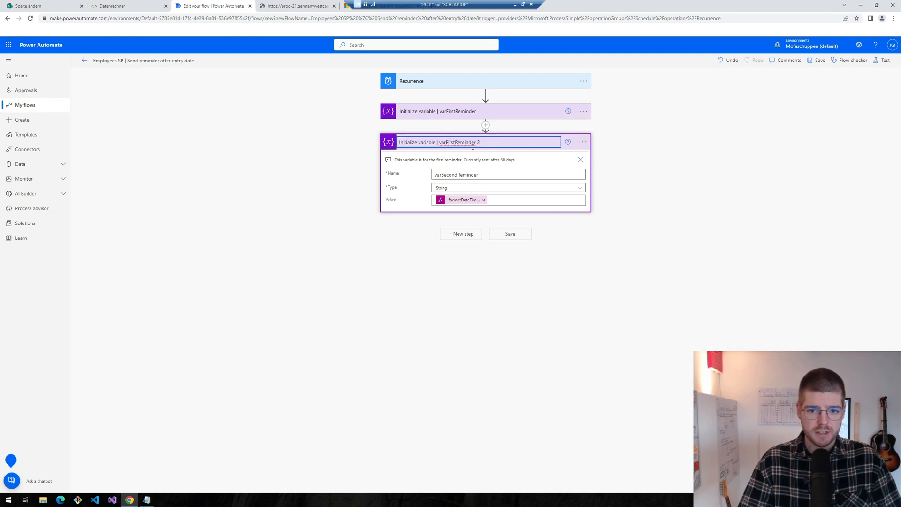
key(BackSpace)
key(BackSpace)
key(BackSpace)
key(BackSpace)
key(BackSpace)
Save and test the flow, and check the date values of both reminder variables in the run results.
click(819, 60)
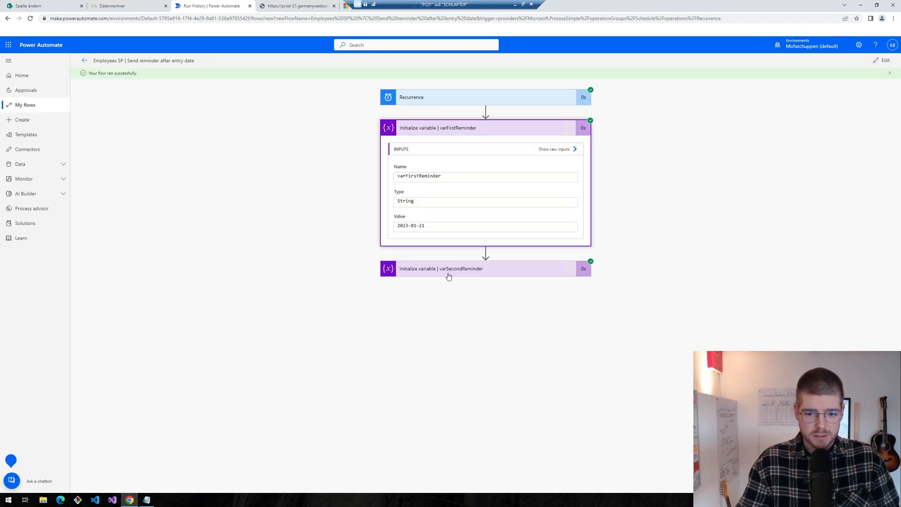
click(448, 277)
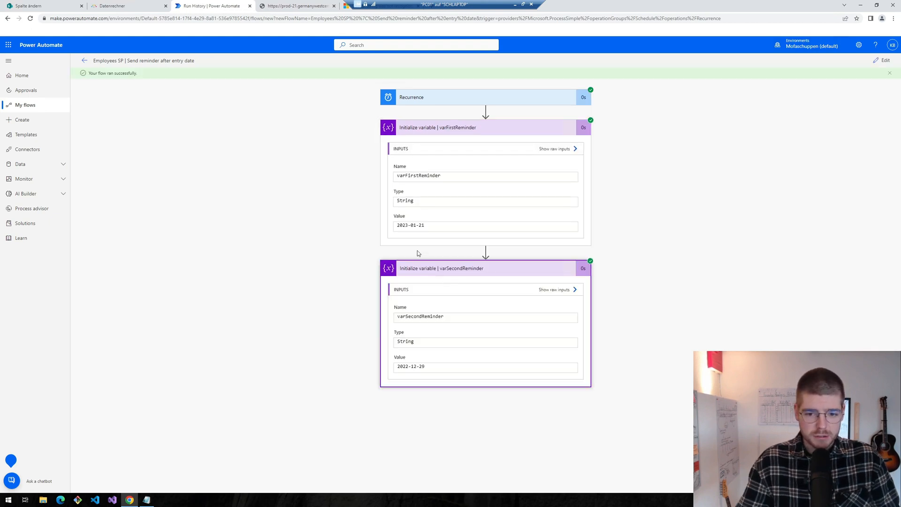
double_click(421, 225)
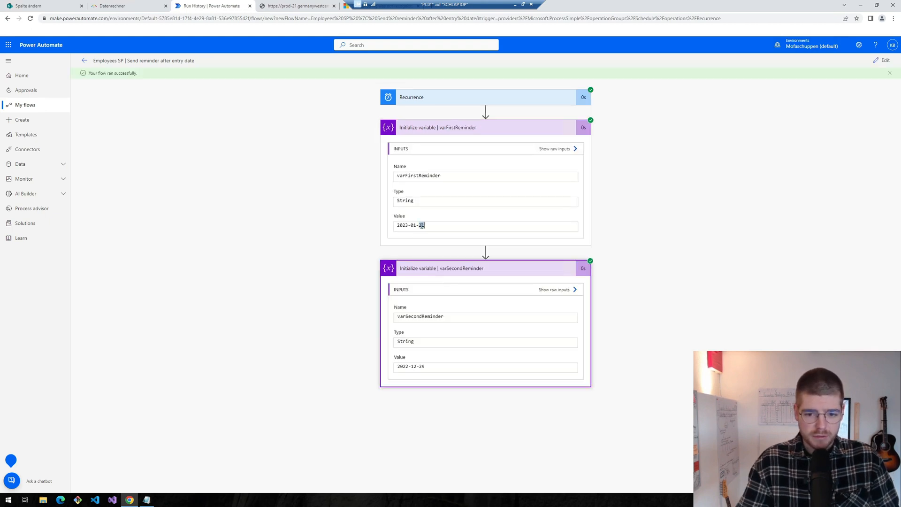
double_click(421, 367)
double_click(413, 366)
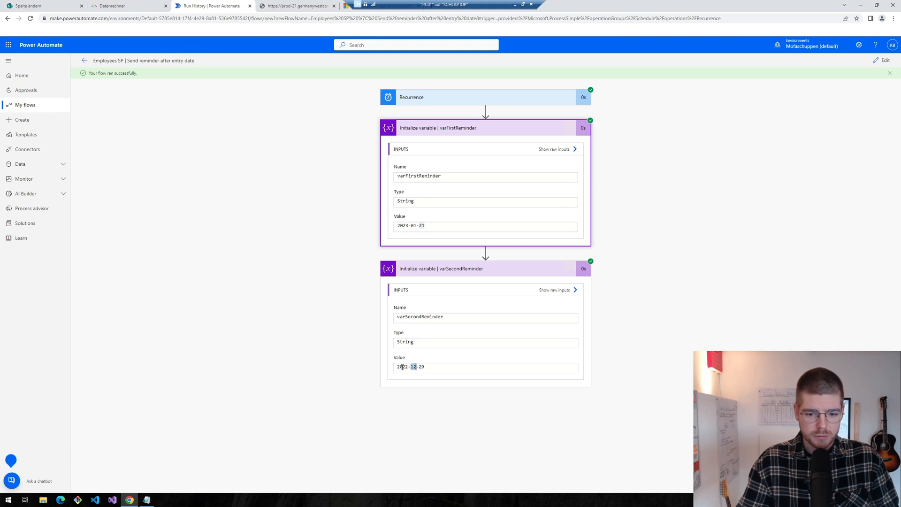
double_click(403, 366)
Return to editing the flow and add a SharePoint Get items action below varSecondReminder.
click(882, 60)
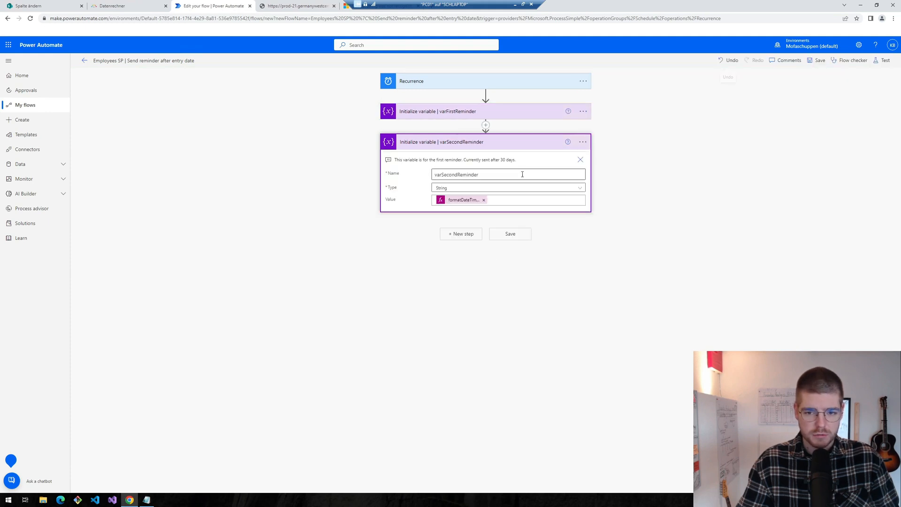
click(455, 242)
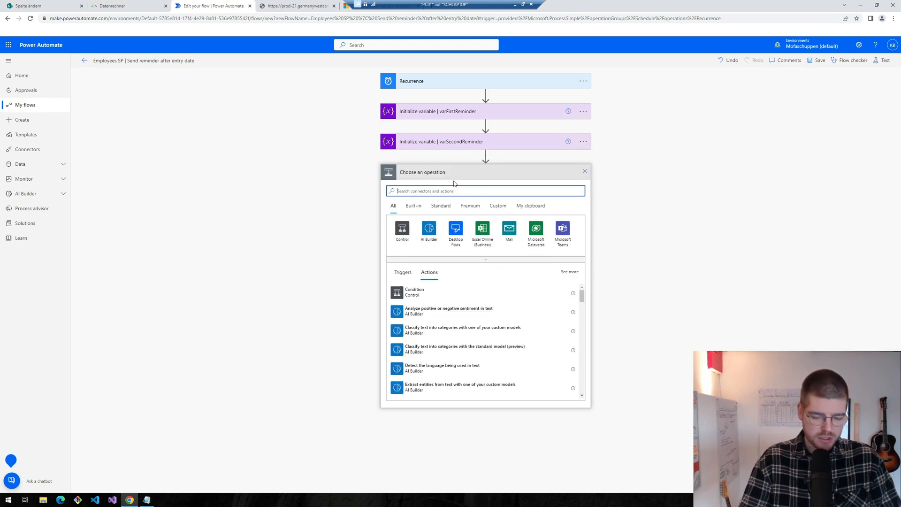
text(get)
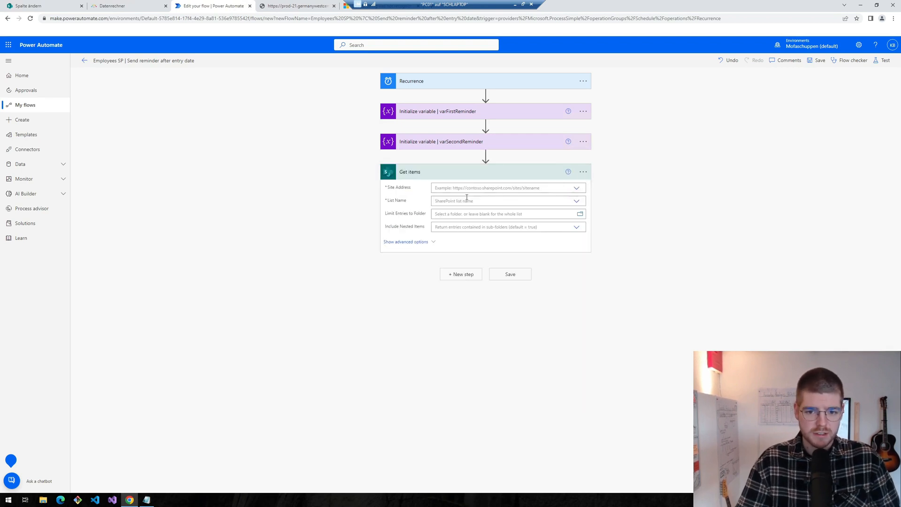
Set Get items to the Mofaschuppen Organisation site and the Employees list, and show its advanced options.
click(466, 189)
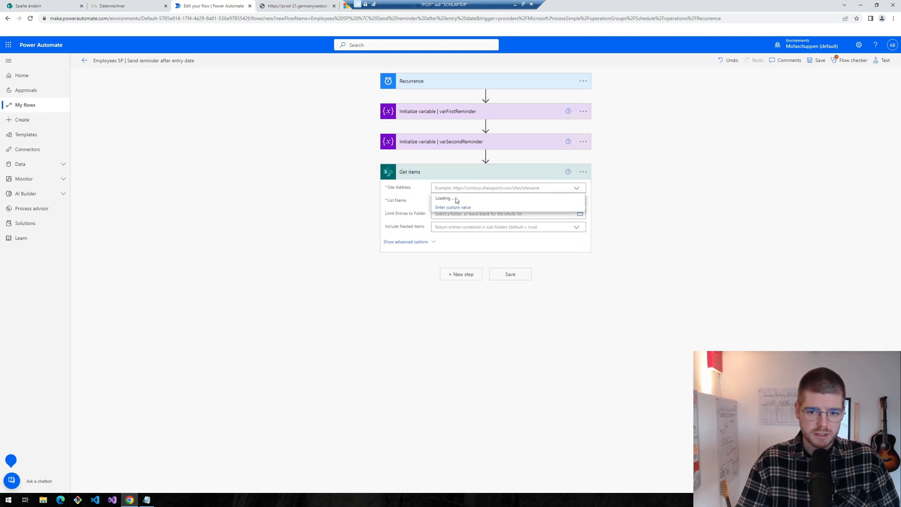
click(465, 199)
click(576, 217)
click(443, 228)
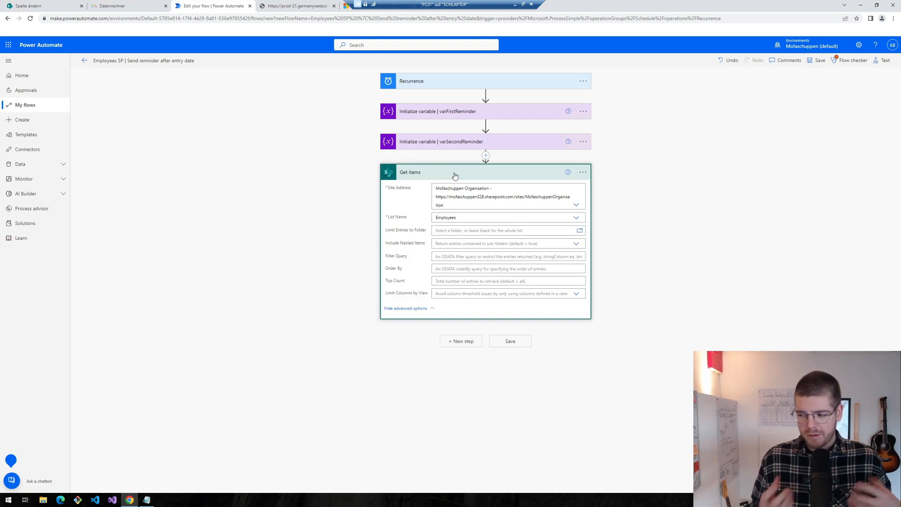
Start a new step below Get items and review the settings of both reminder variables.
click(460, 348)
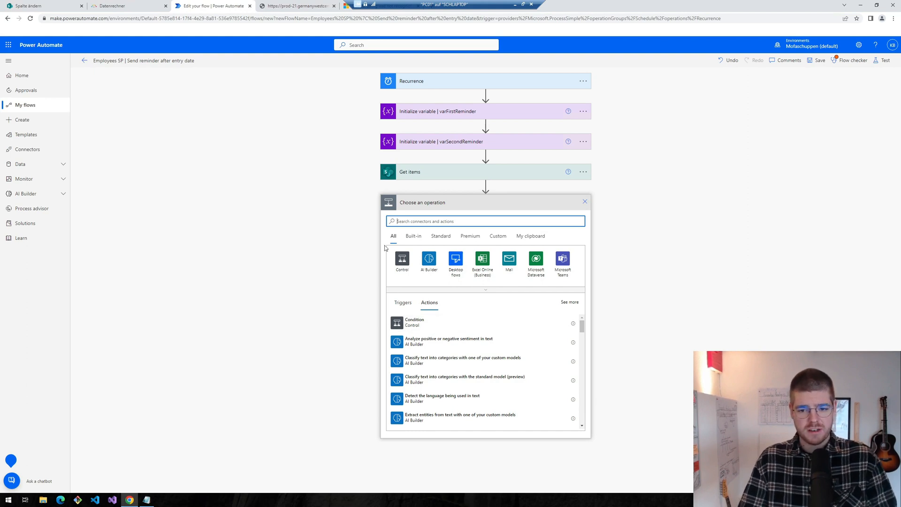
click(453, 142)
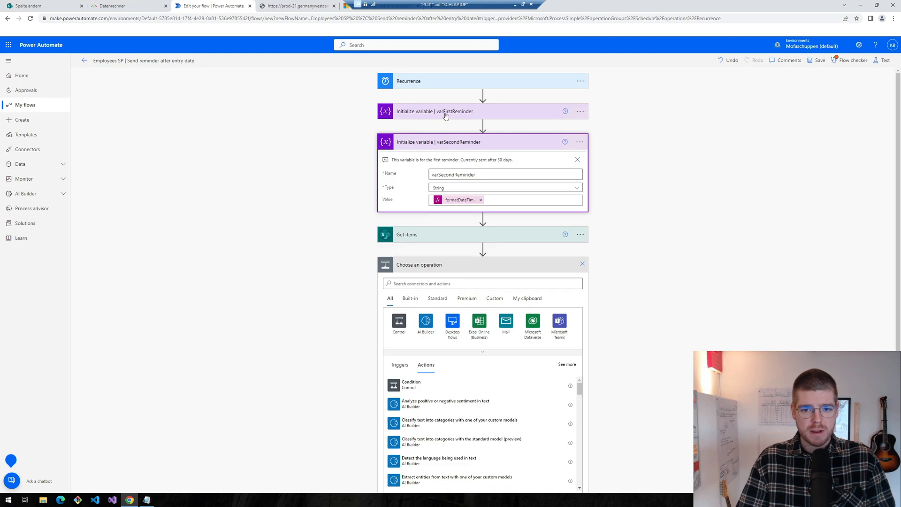
click(446, 114)
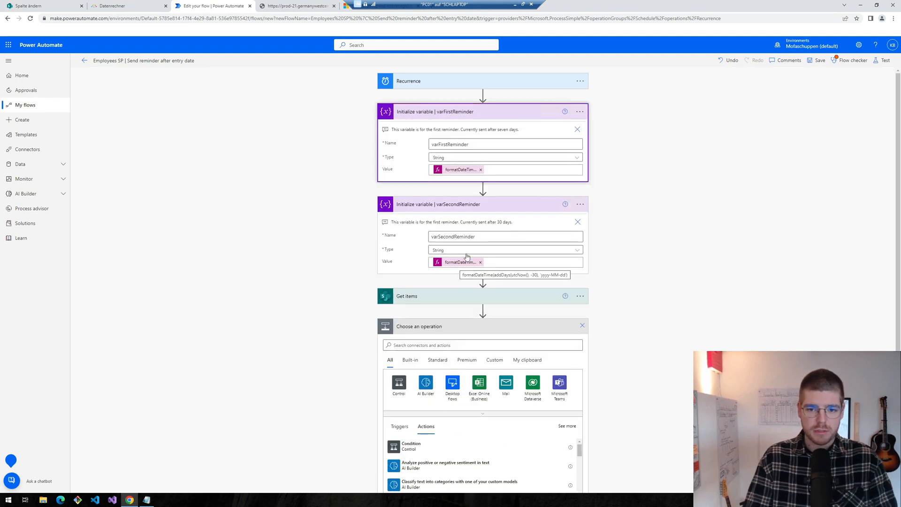
Expand Get items and enter Entrydate as the start of its filter query.
click(408, 297)
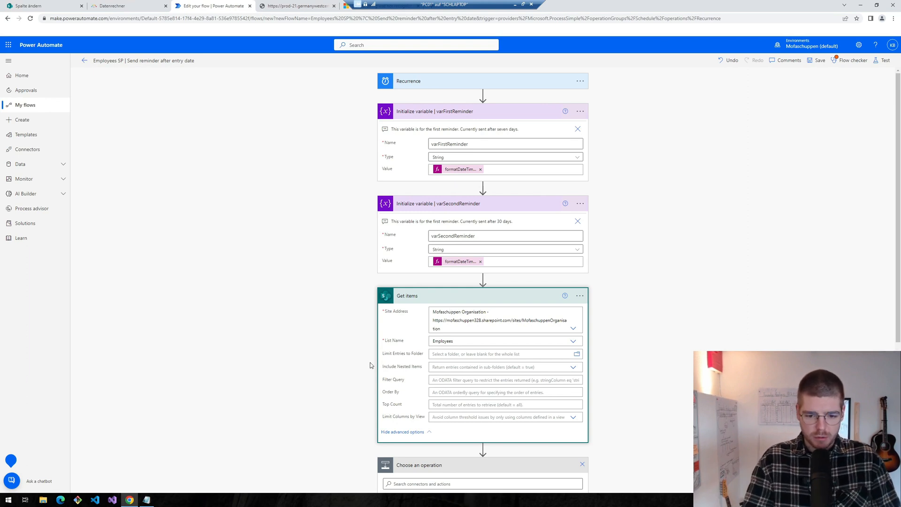
scroll(469, 281, down, 2)
click(473, 271)
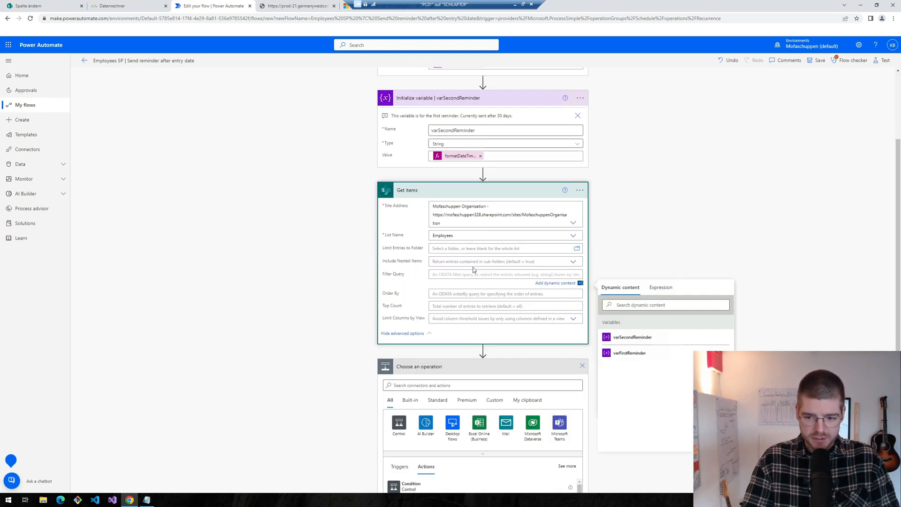
text(Entrydate)
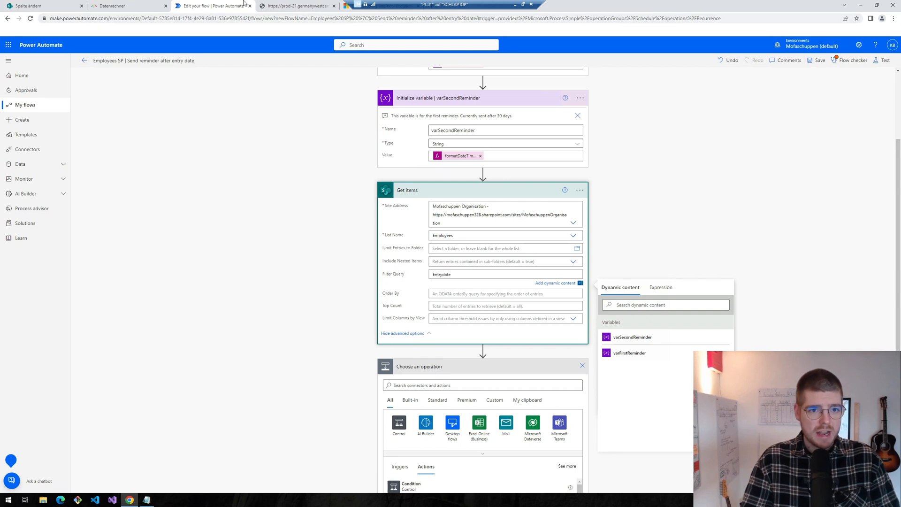
Compare the display name of the Entry date column in SharePoint with its internal name in the settings page's URL.
click(54, 6)
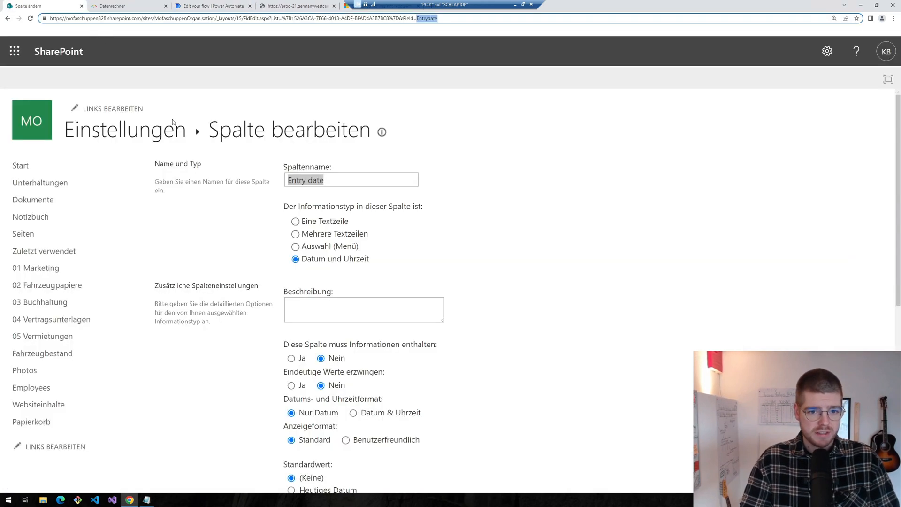
click(309, 181)
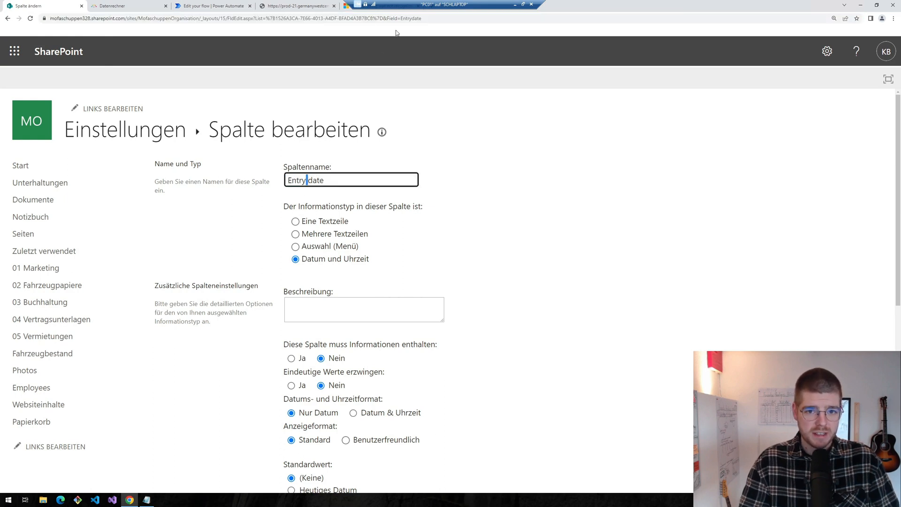
click(410, 21)
double_click(419, 21)
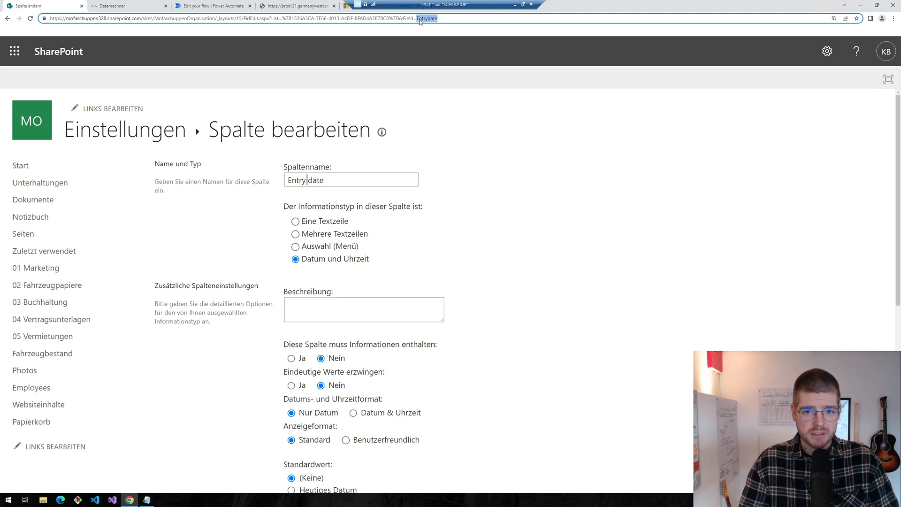
triple_click(428, 22)
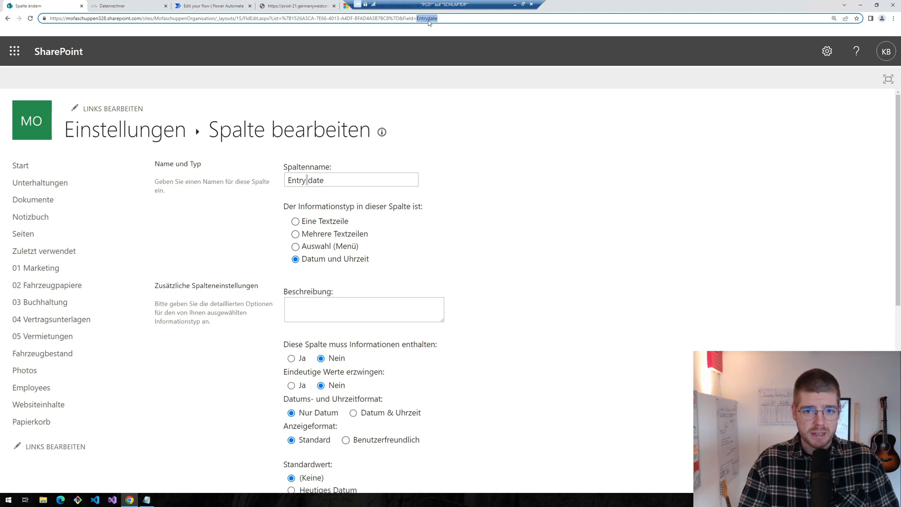
double_click(428, 22)
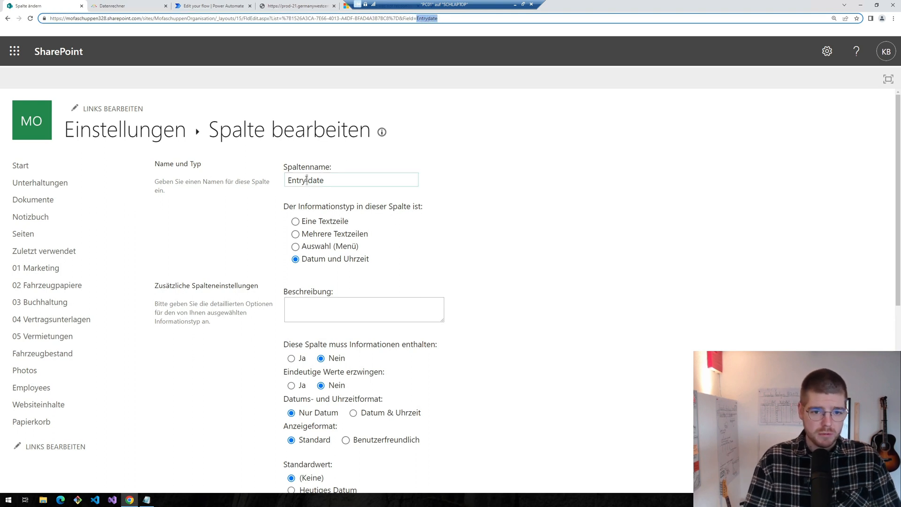
click(308, 180)
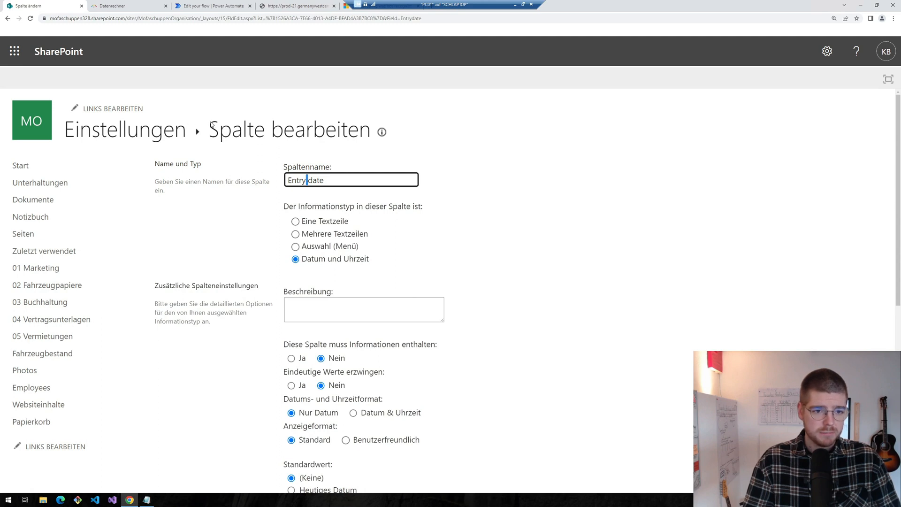
double_click(428, 18)
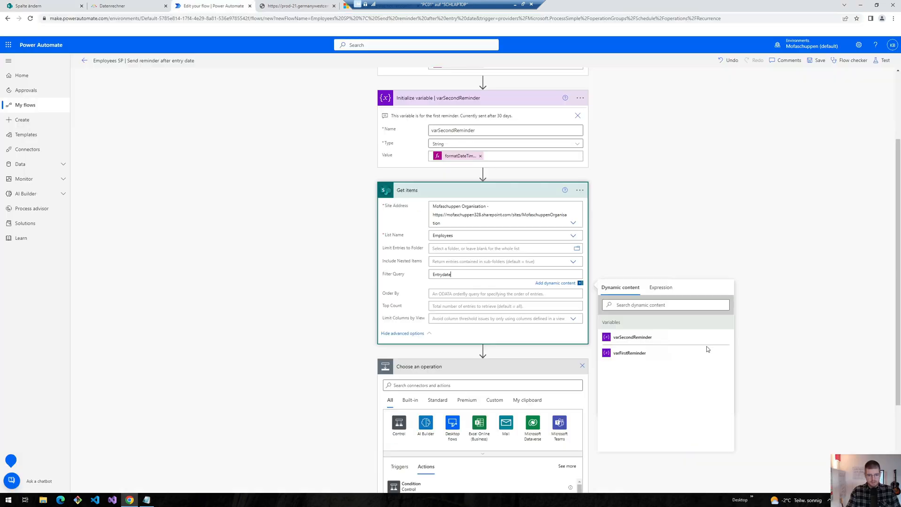
Add the varFirstReminder variable enclosed in single quotes after Entrydate in the Get items filter query, and save the flow.
click(209, 5)
click(629, 354)
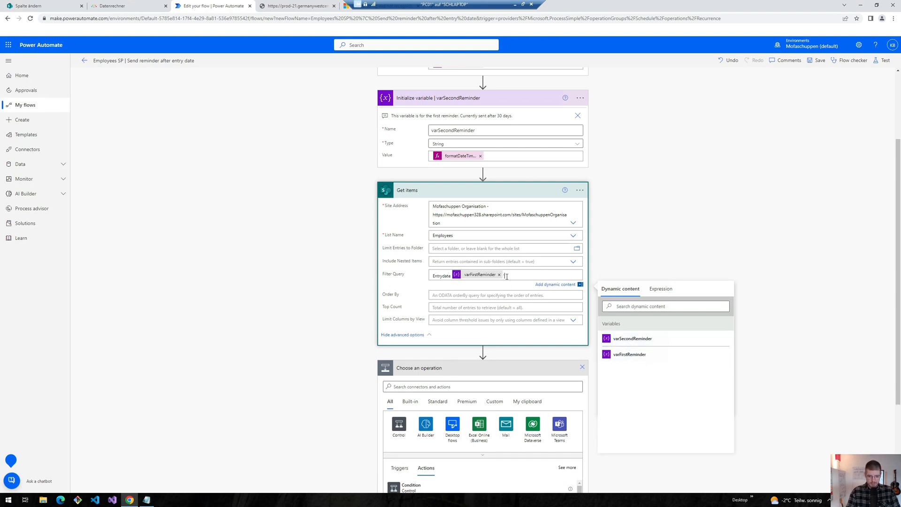
key(ctrl+plus)
key(ctrl+plus)
key(ctrl+plus)
key(ctrl+plus)
key(ctrl+plus)
key(ctrl+plus)
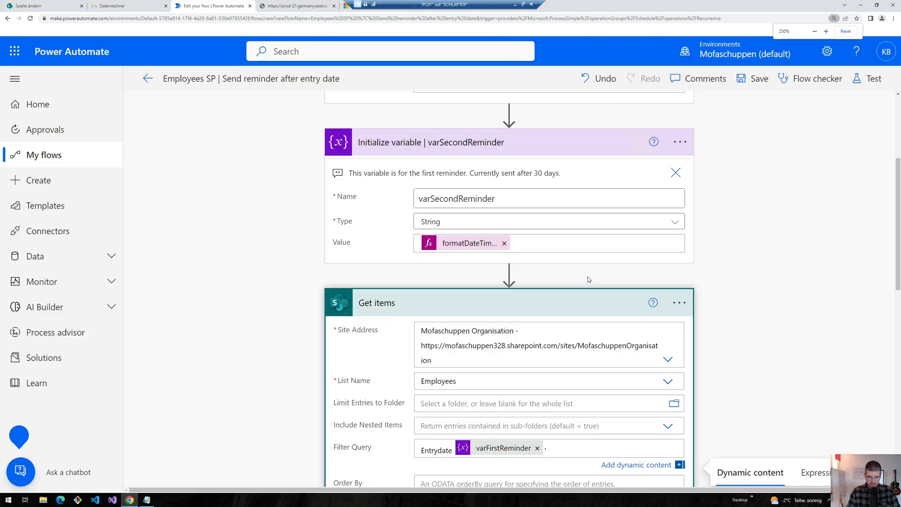
scroll(502, 327, down, 4)
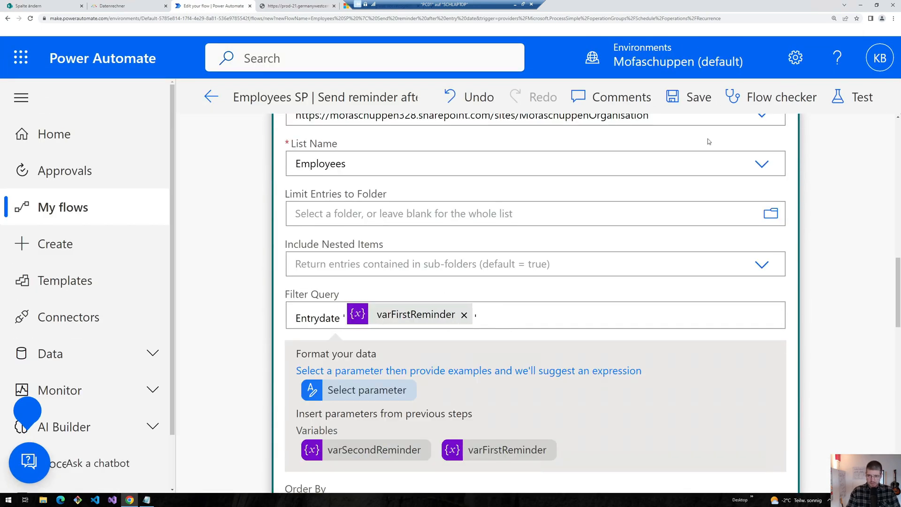
key(ctrl+0)
click(827, 62)
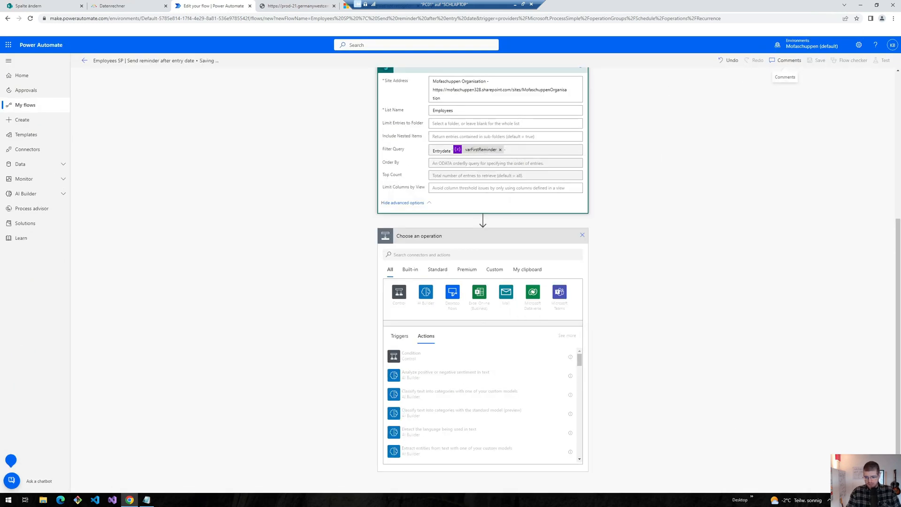
click(871, 500)
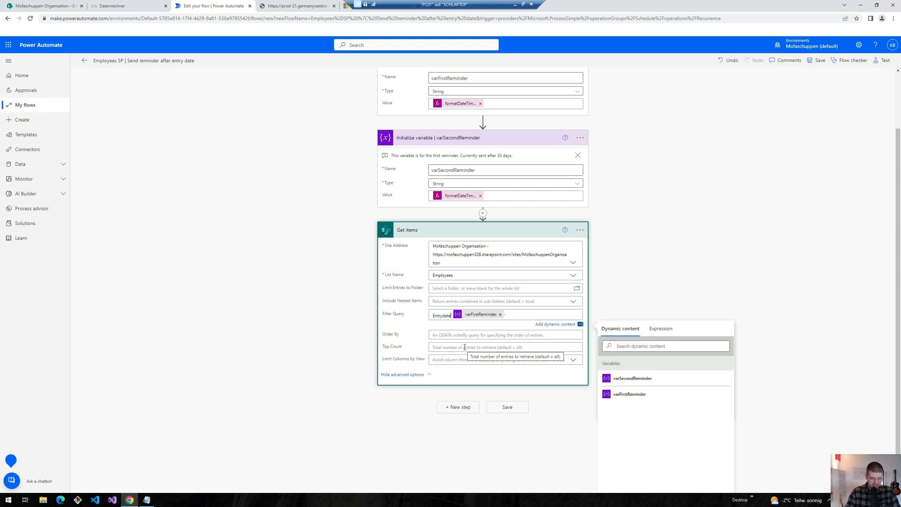
Insert the eq operator between Entrydate and varFirstReminder in the filter query, and check the entry dates in the SharePoint Employees list.
text(eq varFirstReminder ')
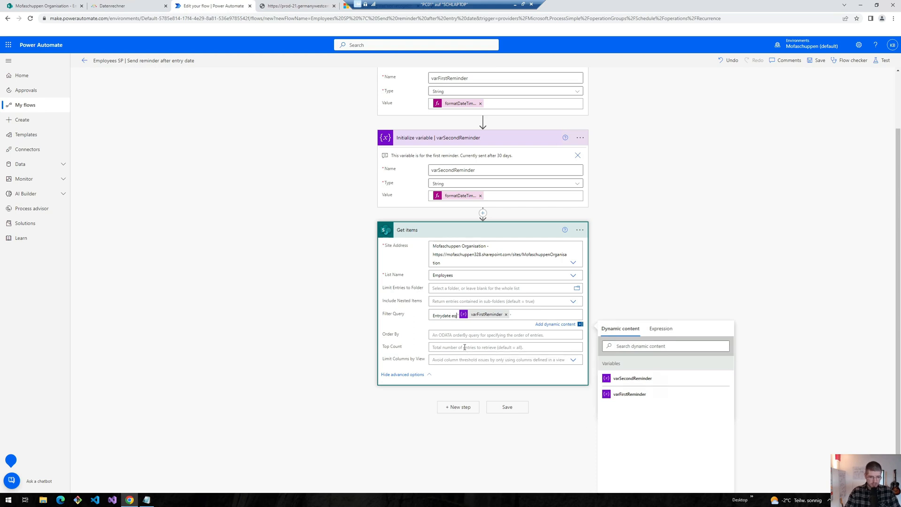
mouse_move(454, 315)
mouse_down()
mouse_move(453, 325)
mouse_move(454, 315)
mouse_up()
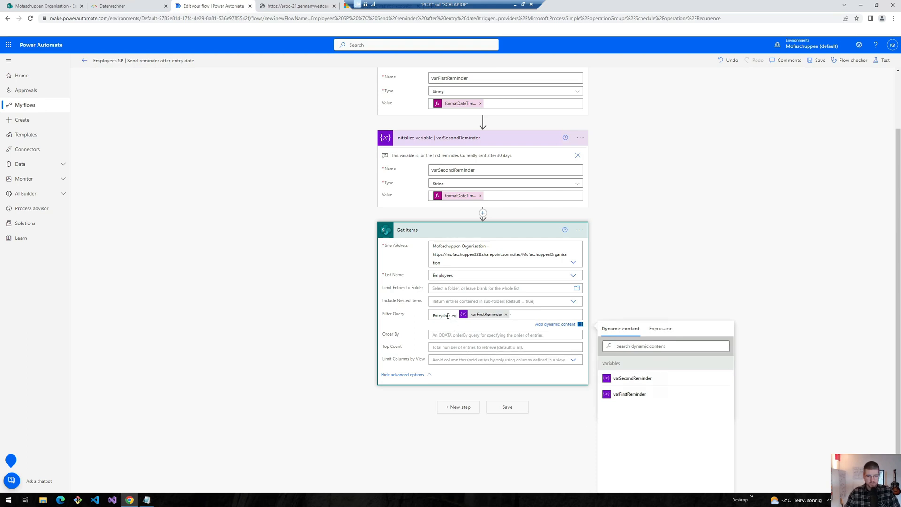
double_click(446, 316)
double_click(454, 316)
double_click(450, 314)
click(74, 8)
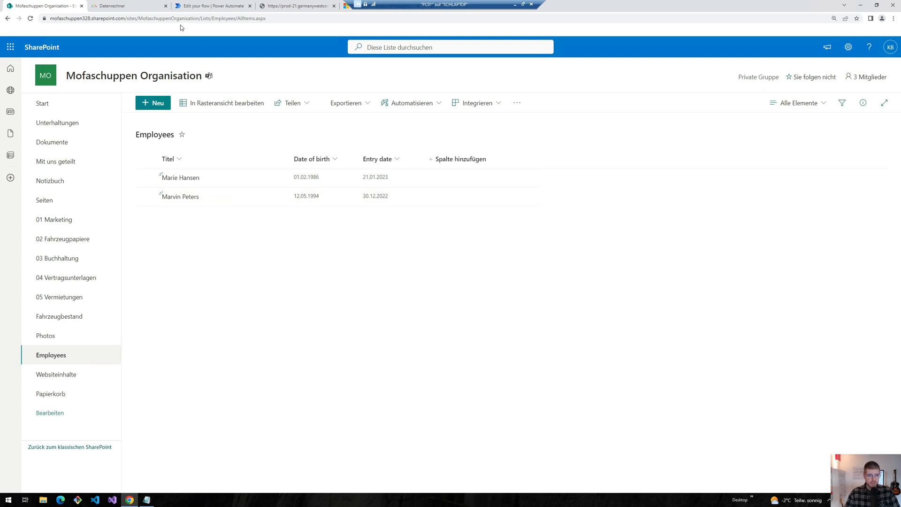
click(203, 7)
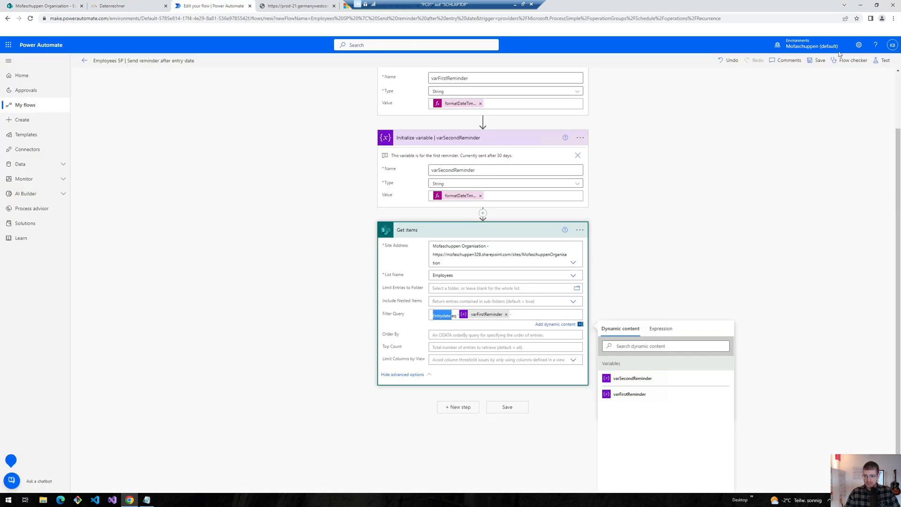
Save the flow and test it manually.
click(883, 60)
click(806, 480)
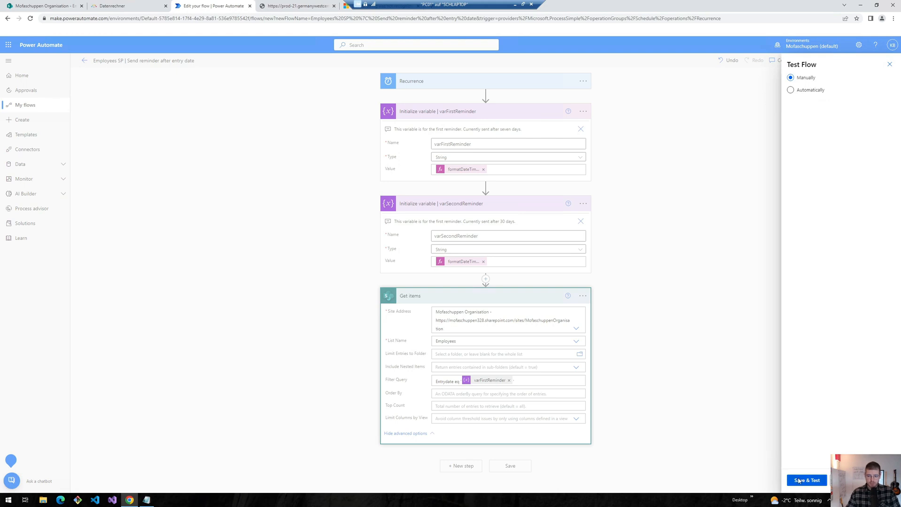
drag(88, 73, 135, 73)
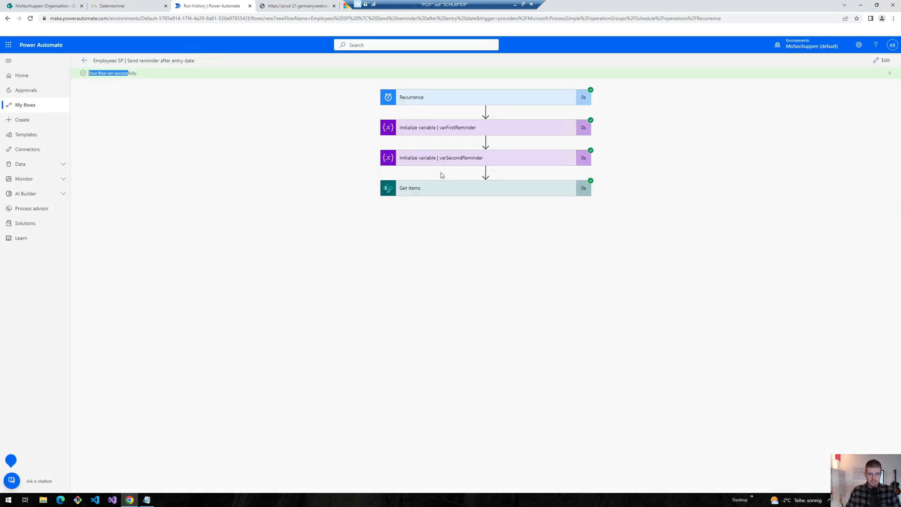
Inspect the resolved filter query among the inputs of the Get items run result.
click(445, 186)
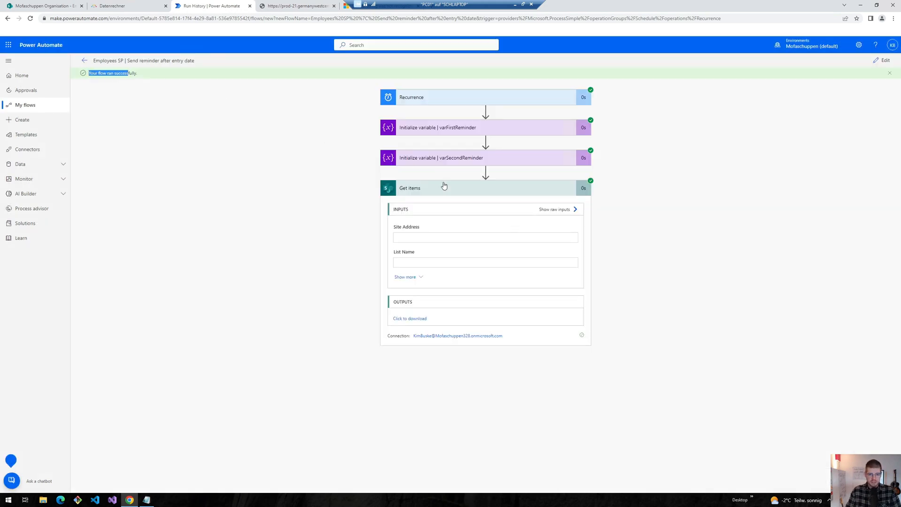
click(408, 278)
drag(398, 288, 463, 286)
click(453, 286)
Open the raw output of Get items and search it for the matching employee's first name.
click(407, 343)
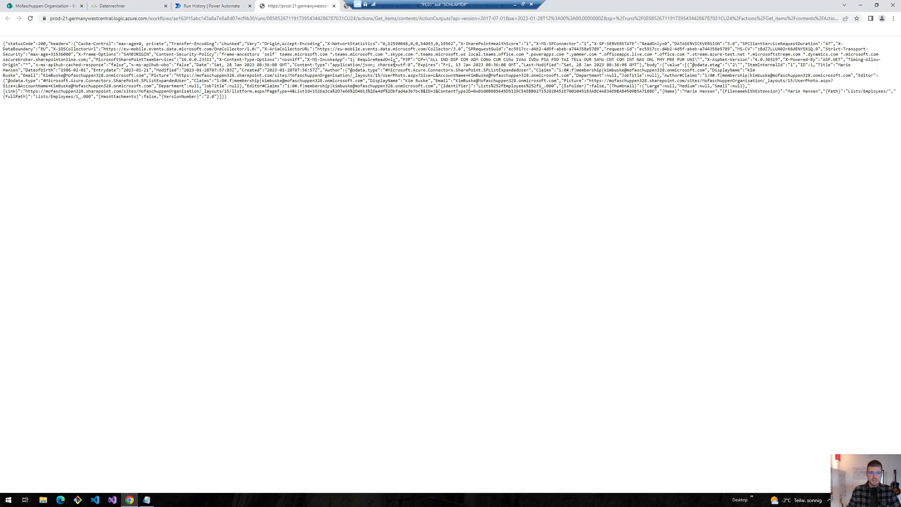
key(ctrl+f)
text(Marie)
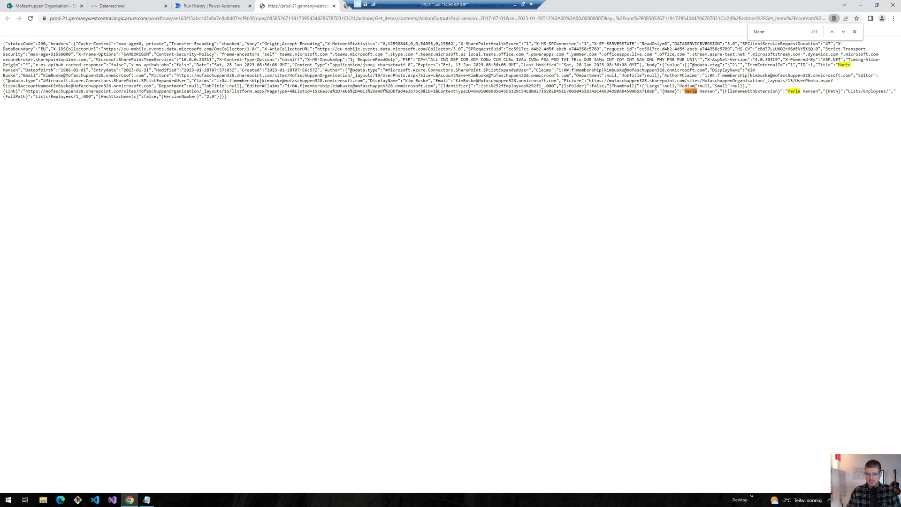
key(ctrl+plus)
key(ctrl+plus)
key(ctrl+plus)
key(ctrl+plus)
key(ctrl+plus)
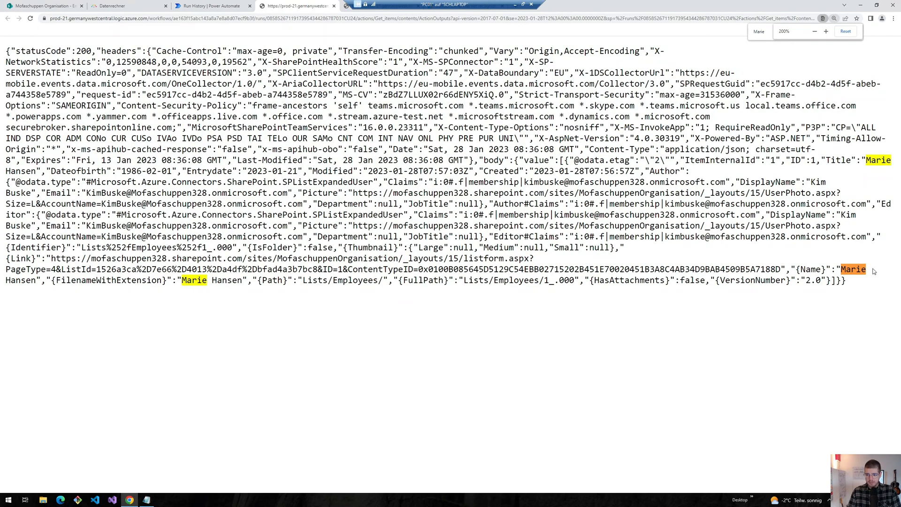
Return to editing the flow and extend the Get items filter query with "or Entrydate eq" followed by varSecondReminder.
click(208, 6)
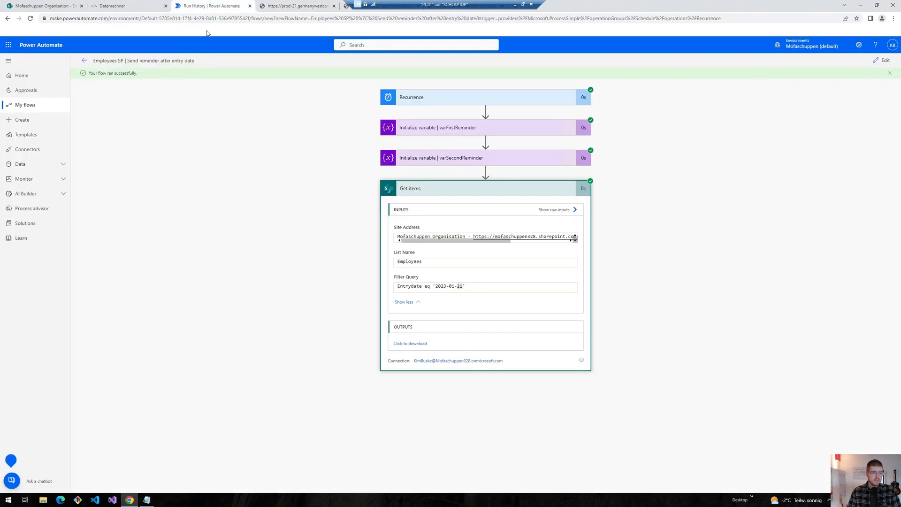
click(877, 66)
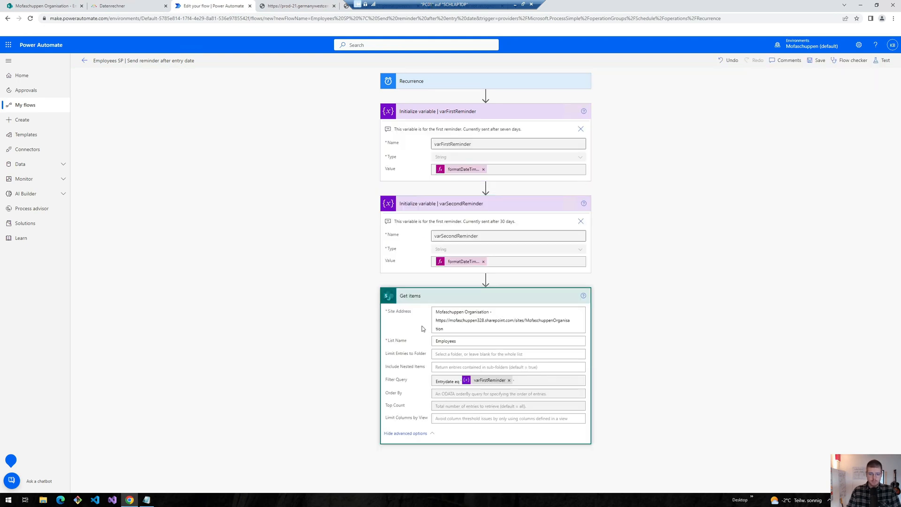
click(533, 382)
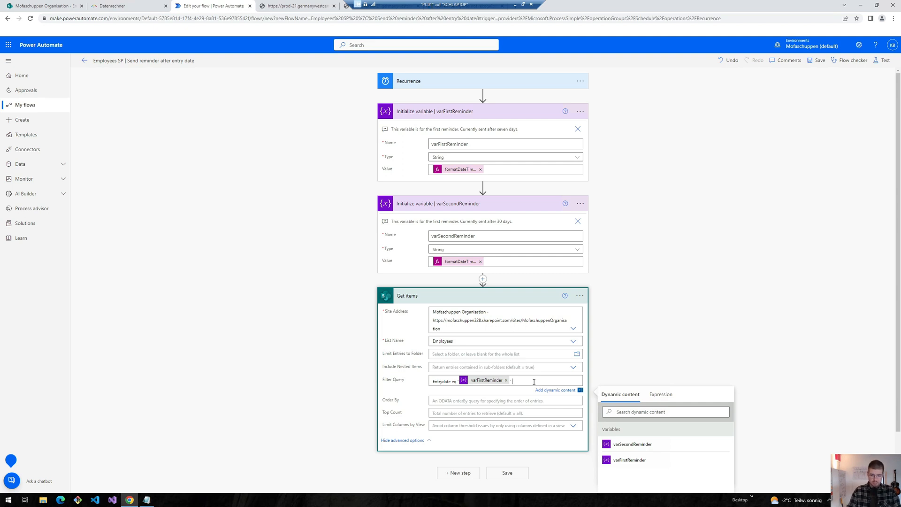
text(or Entrydate eq ')
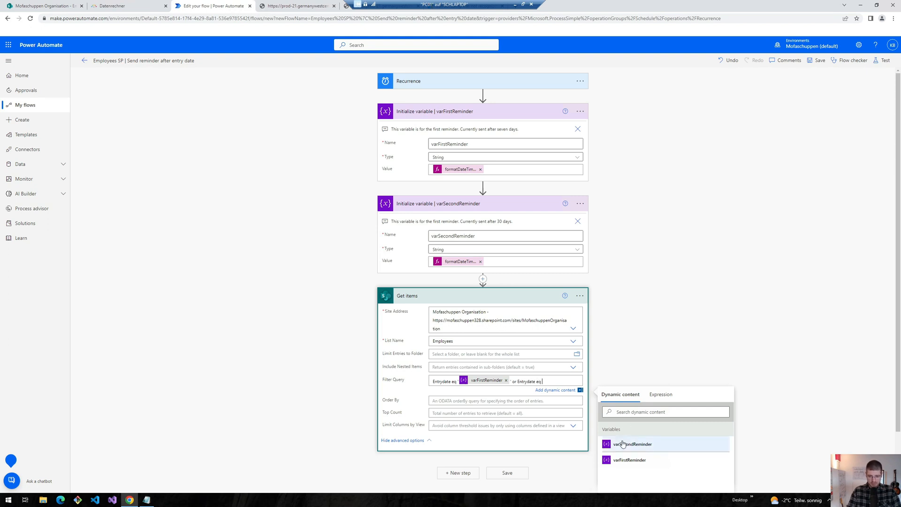
click(629, 444)
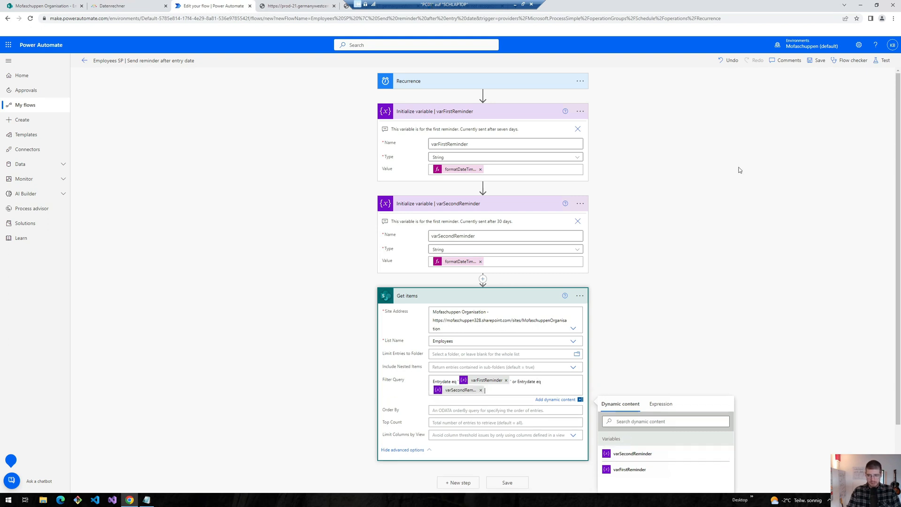
Check the date 30 days back in the date calculator, and set the second employee's entry date in the Employees list to 29.12.2022.
key(ctrl+shift+Tab)
triple_click(314, 295)
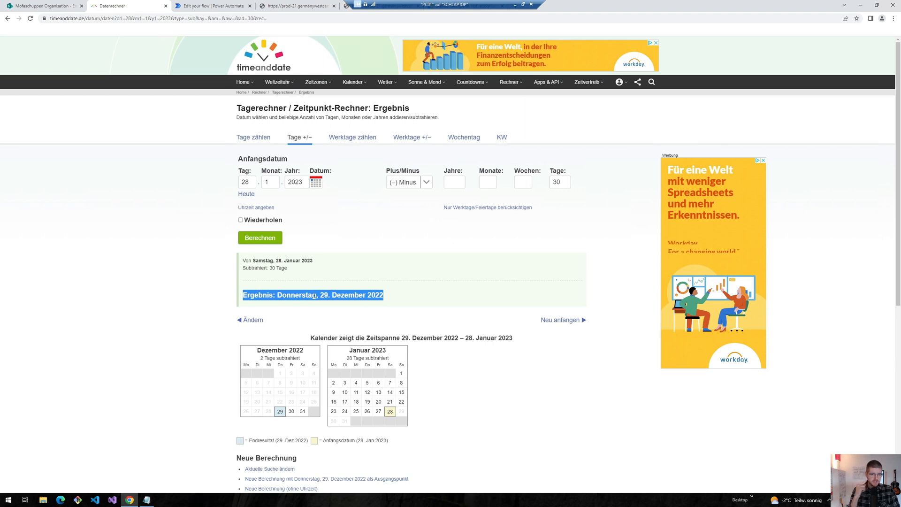
click(324, 295)
double_click(323, 295)
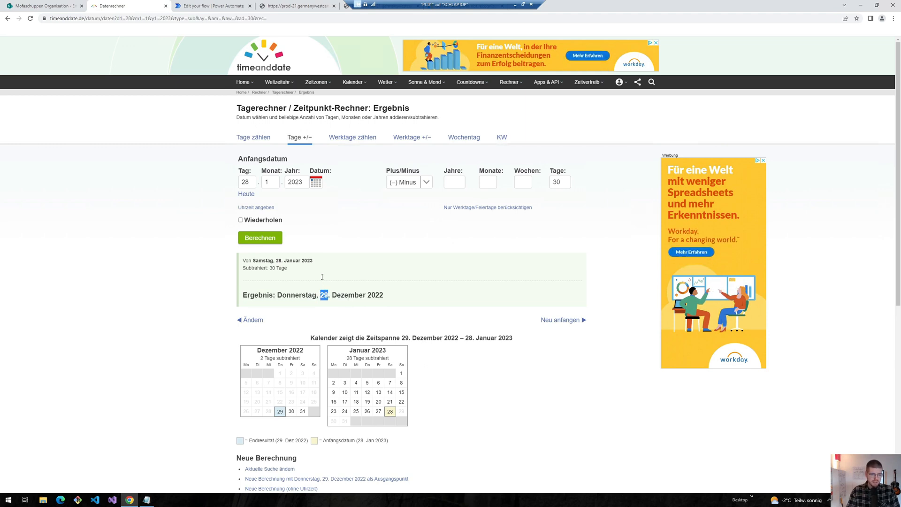
click(47, 7)
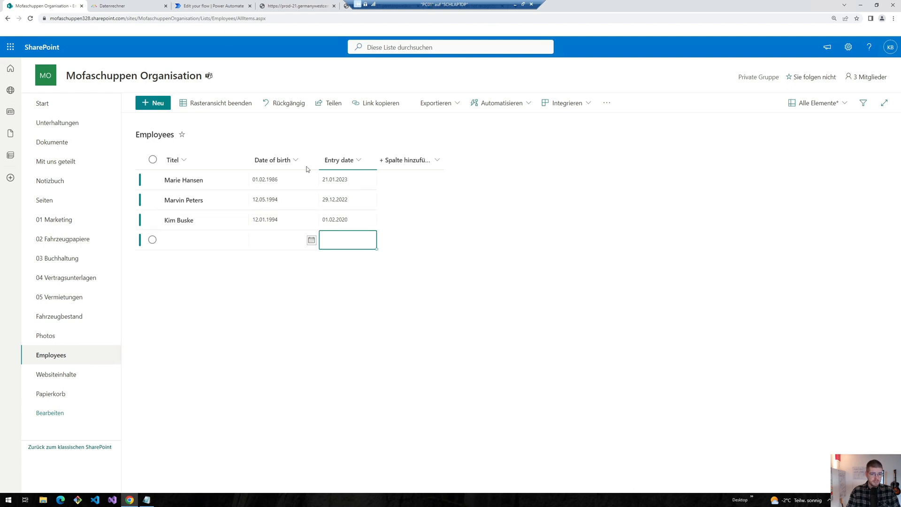
Save and test the flow with the extended filter query, review the error details, and reopen the flow for editing.
click(212, 6)
click(881, 60)
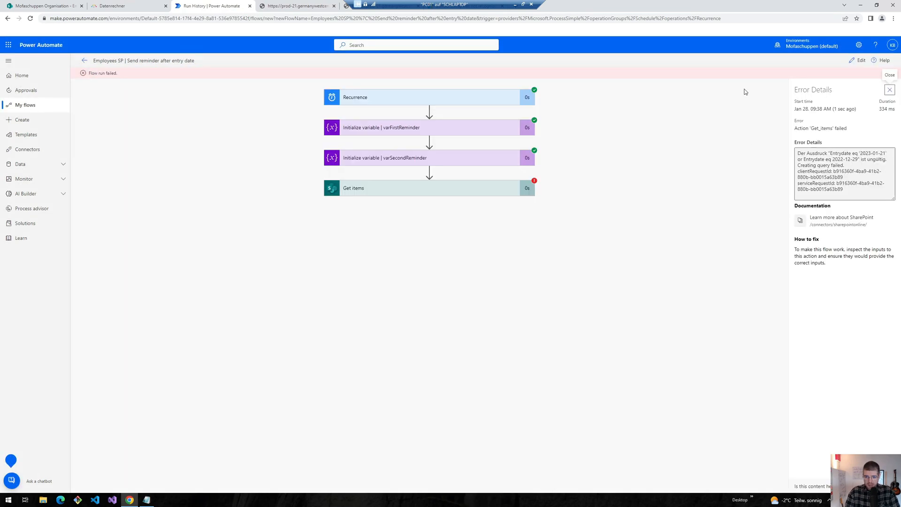
click(859, 61)
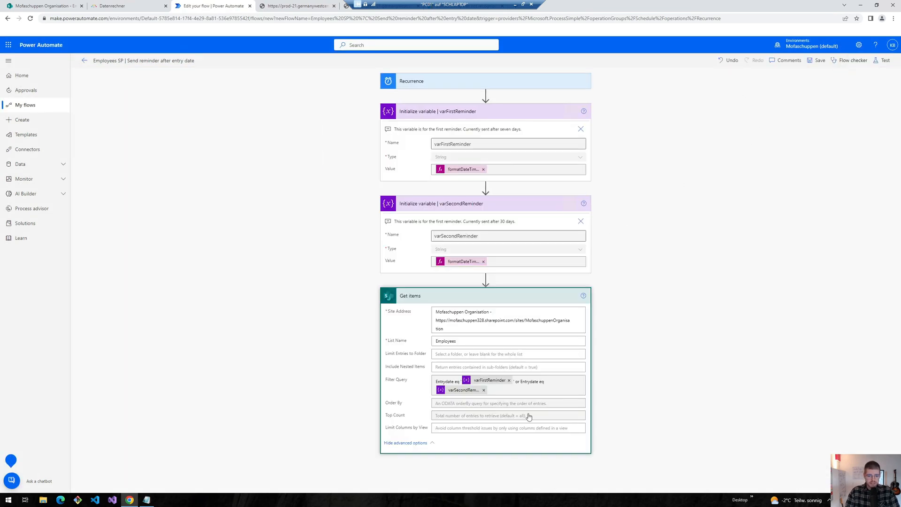
Enclose varSecondReminder in single quotes in the Get items filter query and save the flow.
click(549, 383)
key(ctrl+plus)
key(ctrl+plus)
key(ctrl+plus)
key(ctrl+plus)
key(ctrl+plus)
key(ctrl+plus)
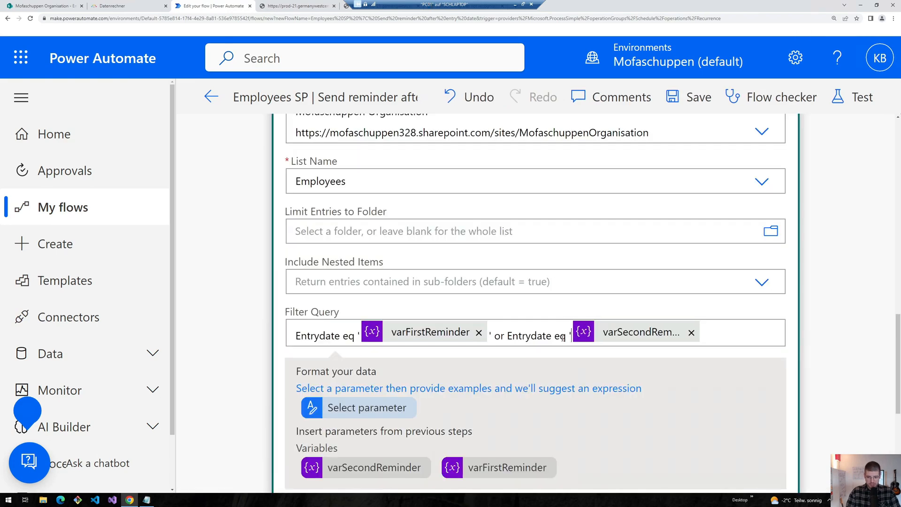
click(670, 94)
Test the flow and search the raw output of Get items for the second employee's first name.
key(ctrl+Tab)
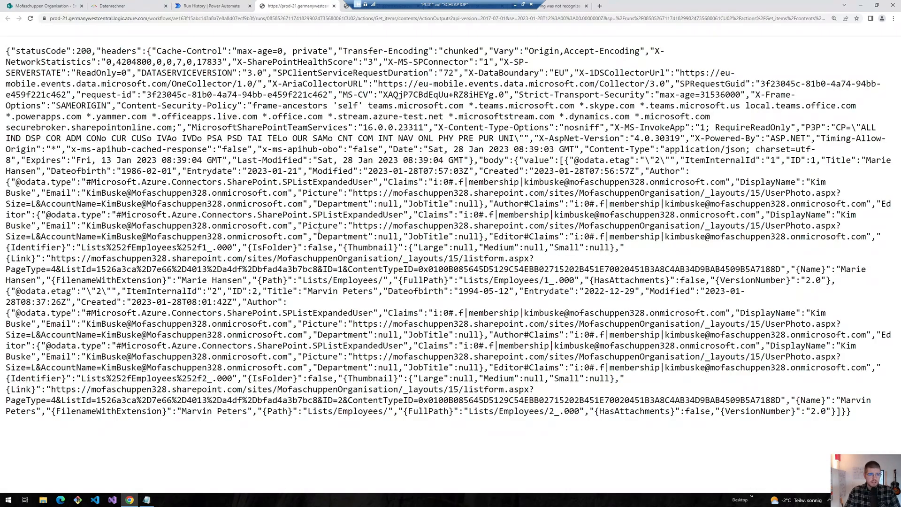
key(ctrl+f)
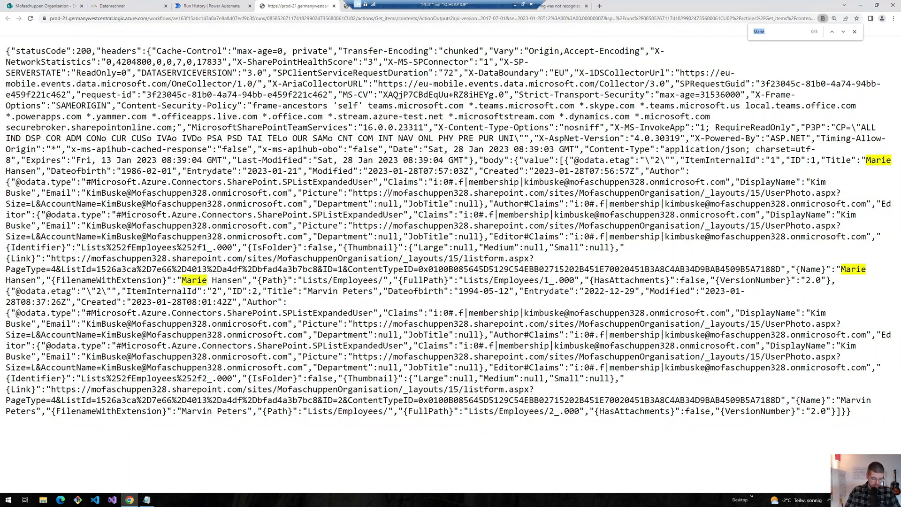
key(BackSpace)
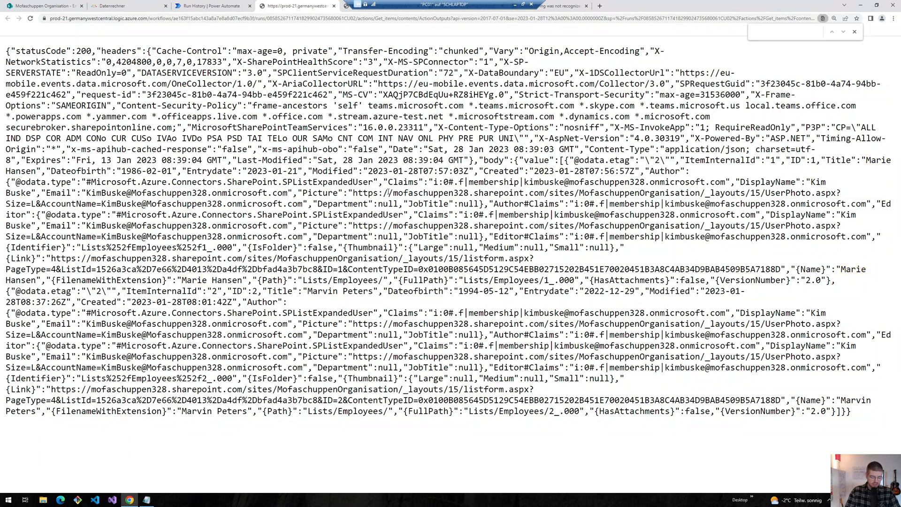
text(Marvin)
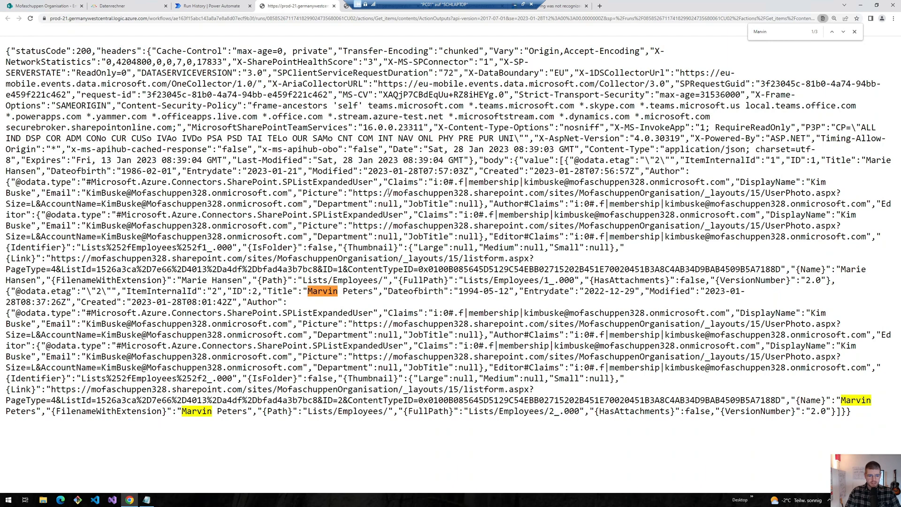
key(BackSpace)
key(BackSpace)
key(BackSpace)
key(BackSpace)
key(BackSpace)
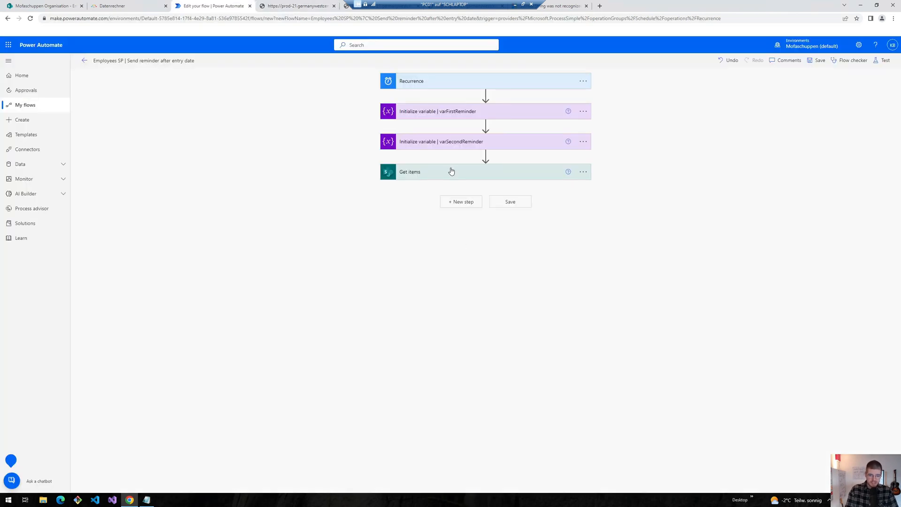
Expand Get items in the flow editor and examine the Entrydate column name in its filter query.
click(451, 171)
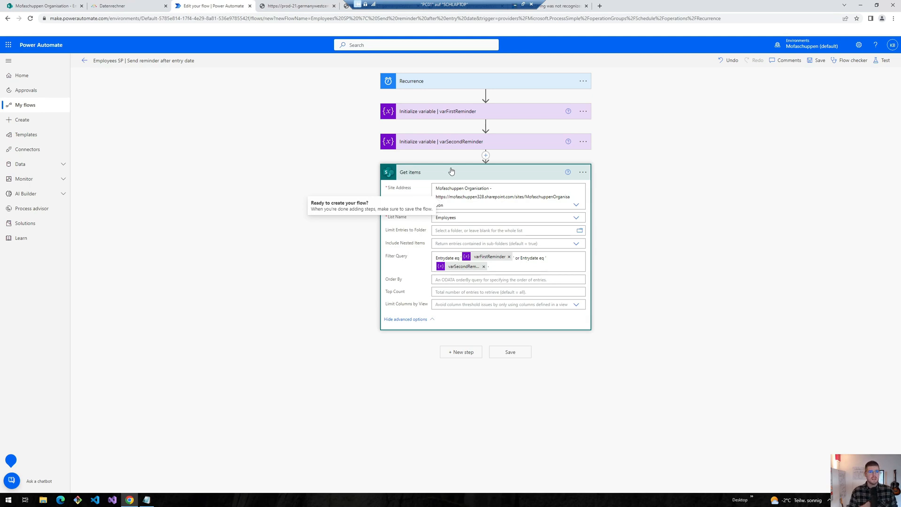
double_click(447, 259)
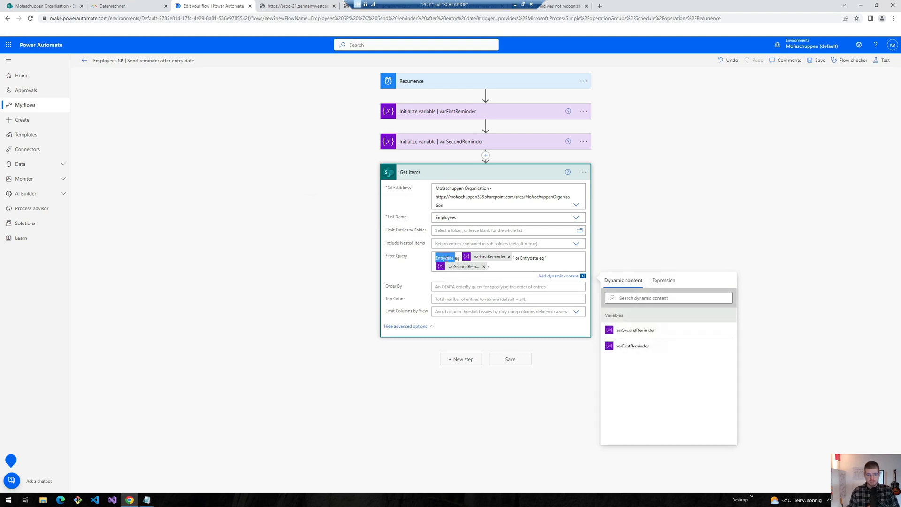
click(437, 257)
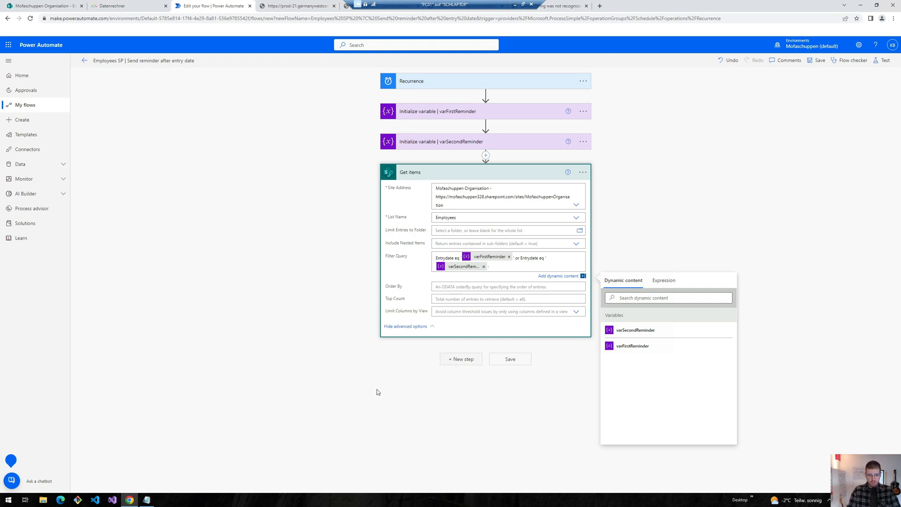
Add a Condition after Get items that checks whether Entry date is equal to varFirstReminder.
click(460, 356)
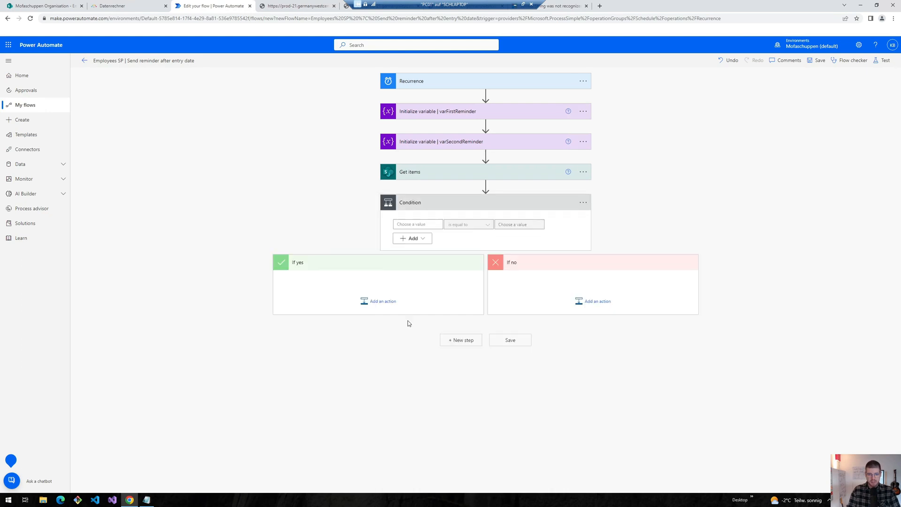
click(397, 224)
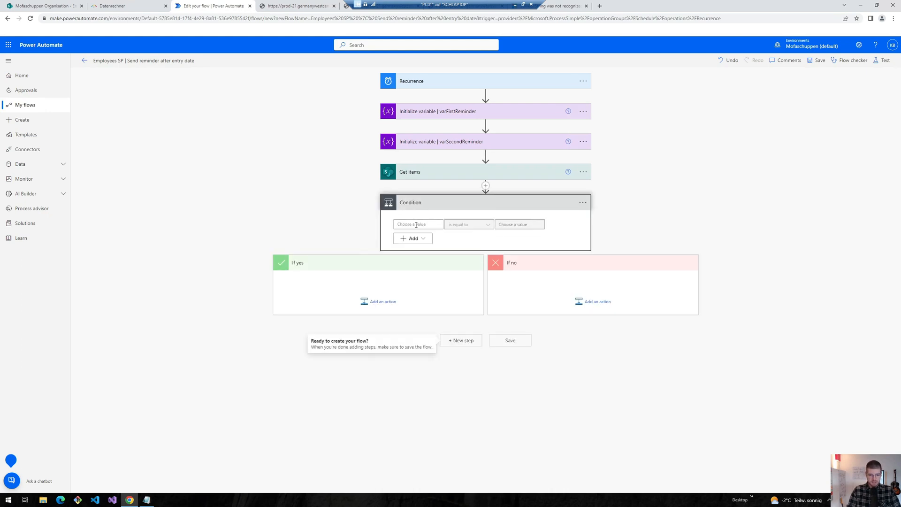
click(482, 255)
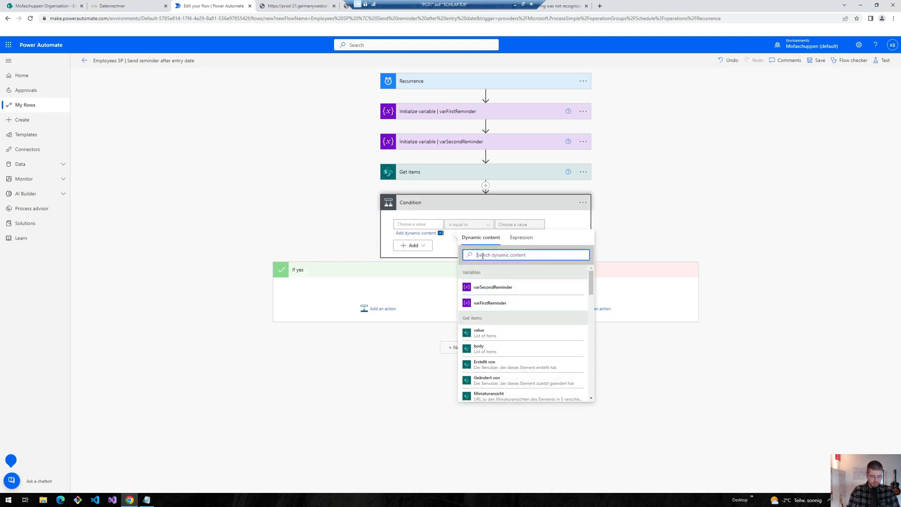
text(entr)
click(483, 286)
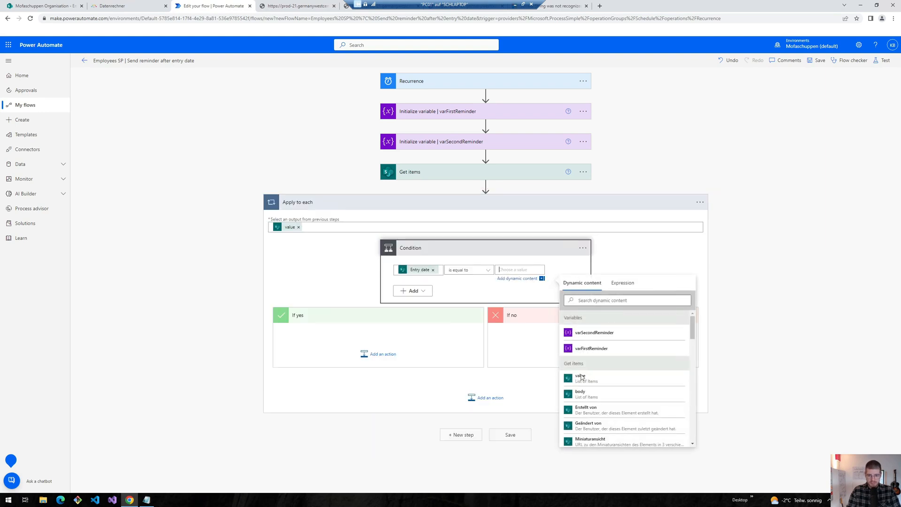
click(591, 348)
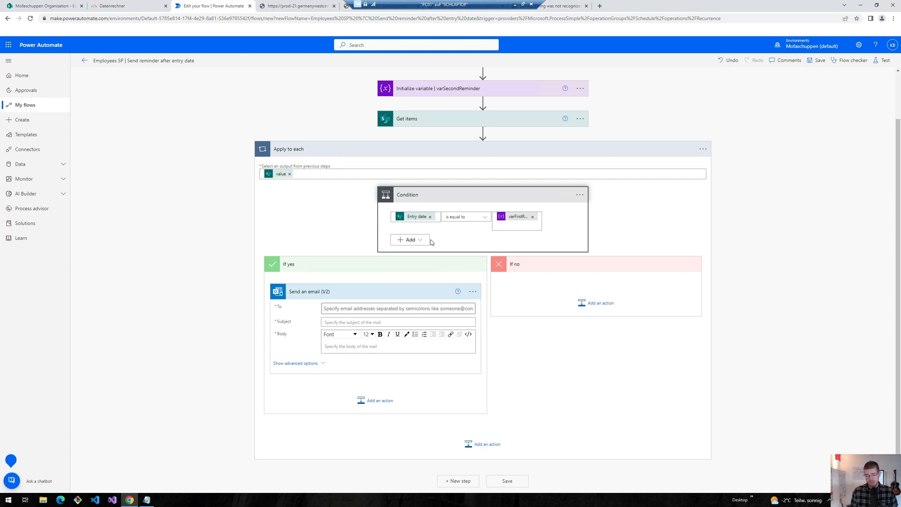
Add a Send an email (V2) action to the If no branch and choose the flow owner as recipient.
scroll(441, 243, up, 1)
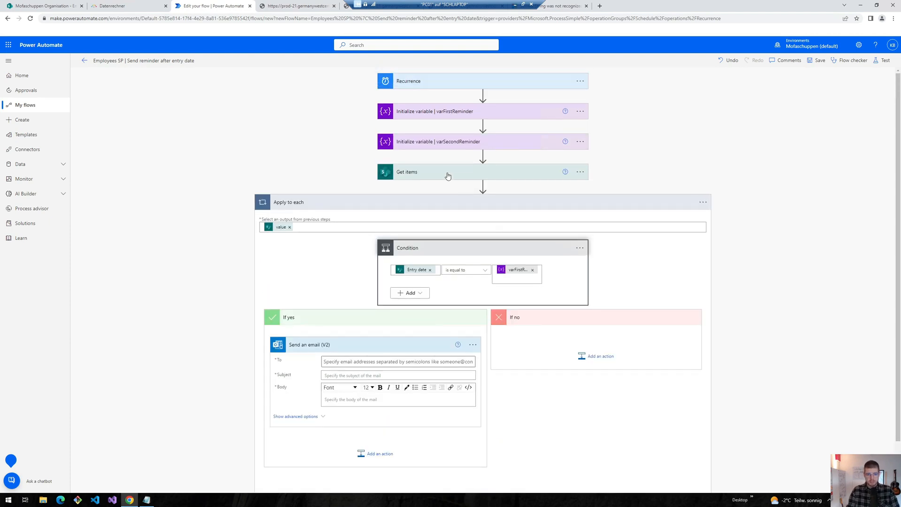
click(421, 173)
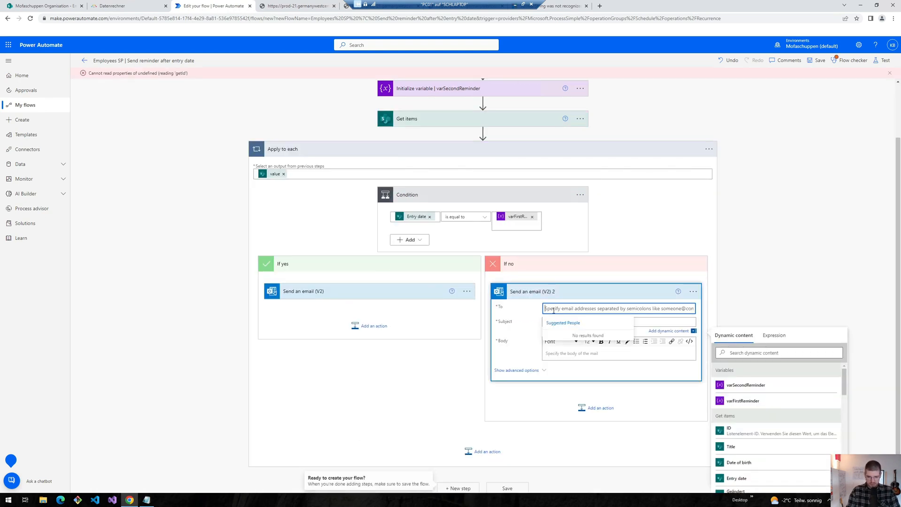
text(kim)
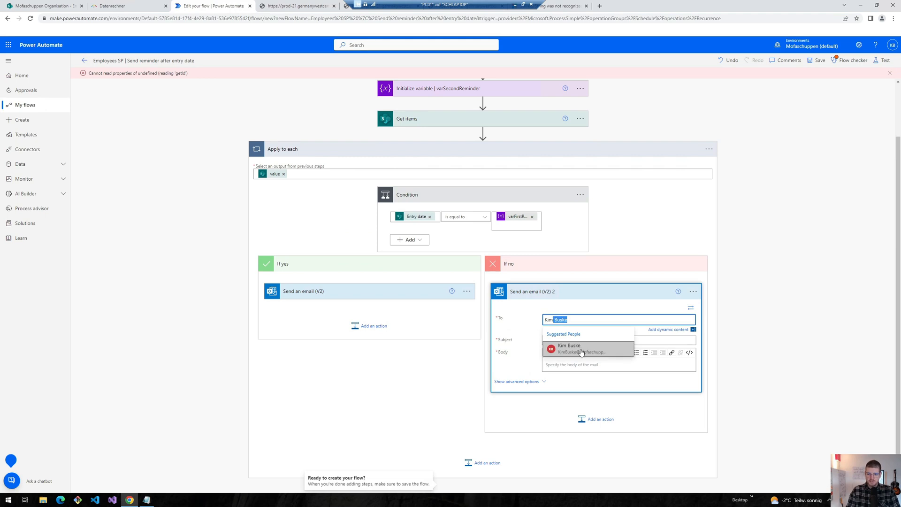
click(544, 349)
Set the subjects to "You Joined seven days ago:" and "You Joined 30 days ago:", and copy the first body into the second email with "30".
click(359, 292)
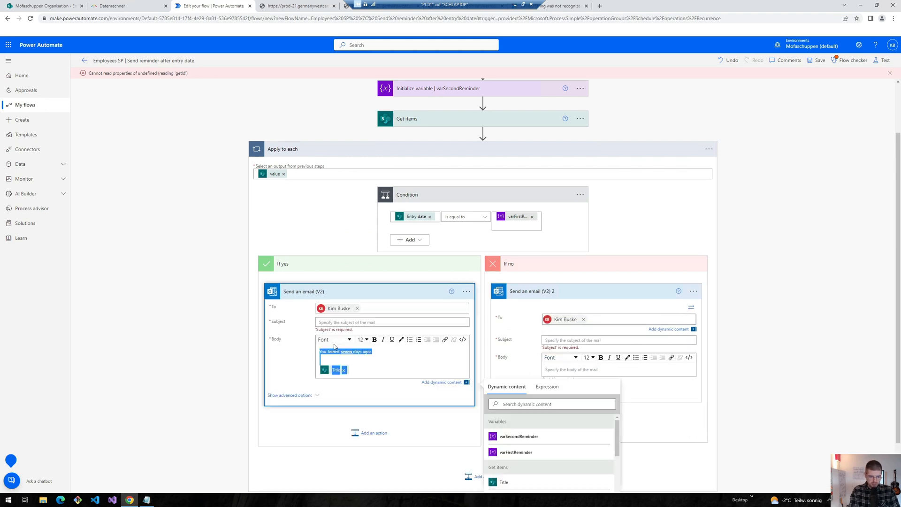
click(328, 323)
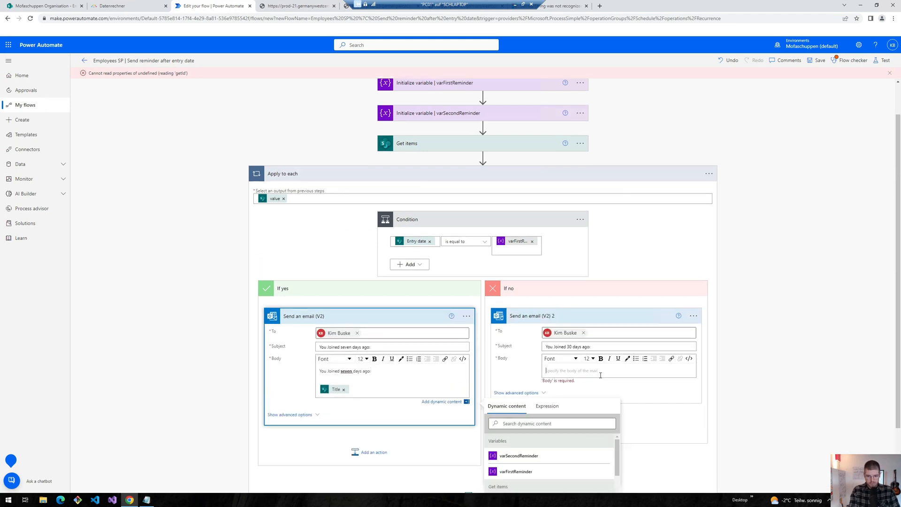
click(575, 373)
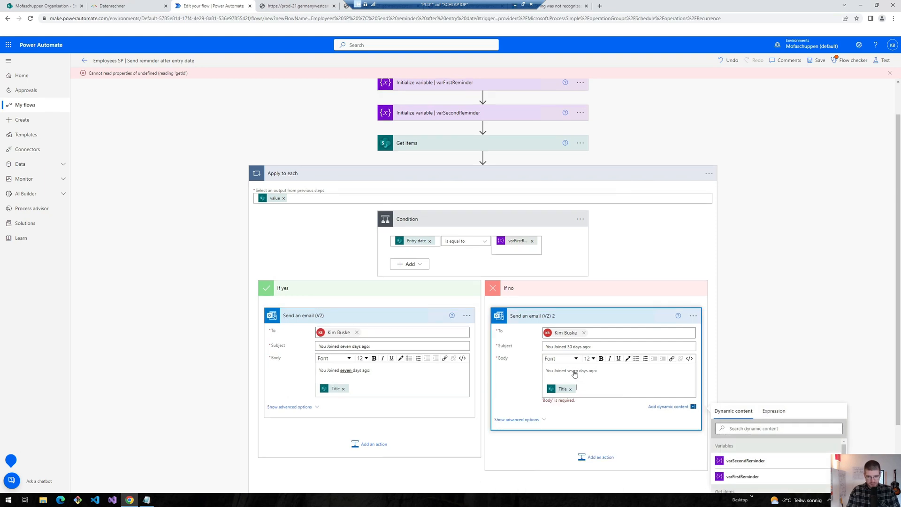
double_click(573, 371)
text(30)
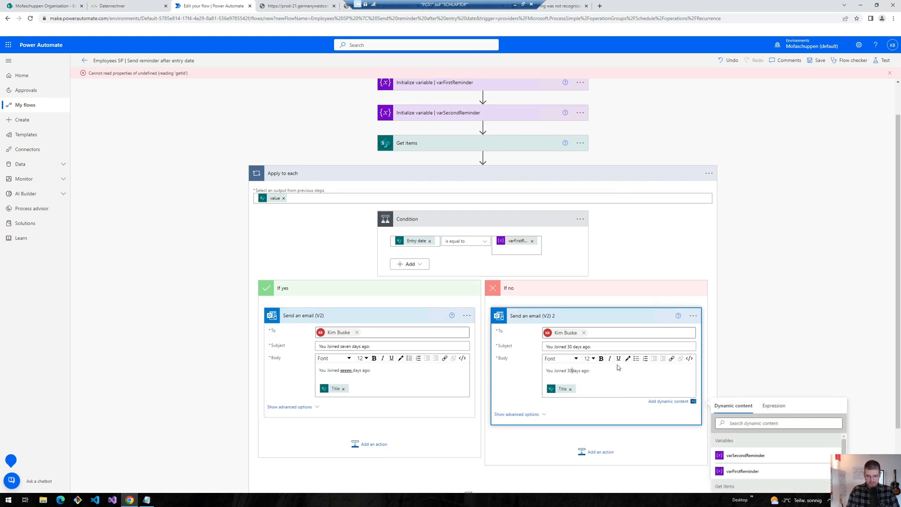
Save the flow, prepare a manual test, and check the entry dates in the SharePoint Employees list.
click(819, 60)
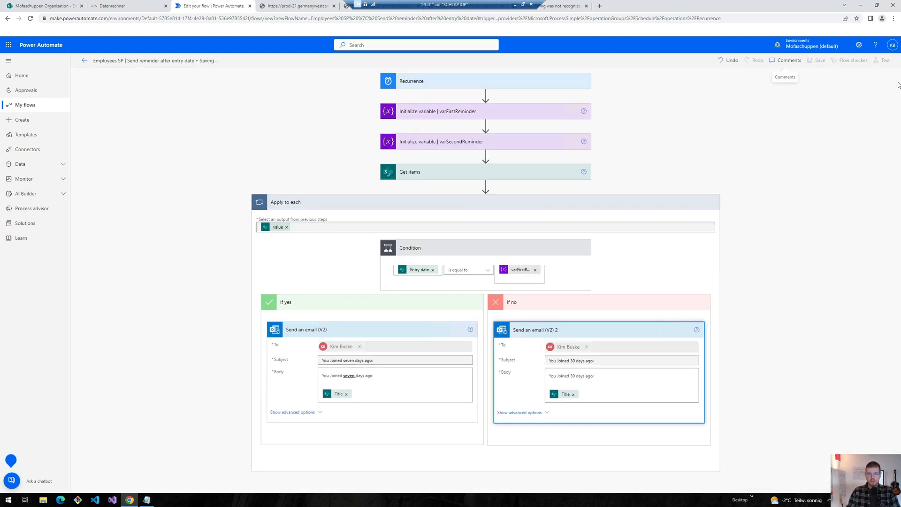
click(882, 61)
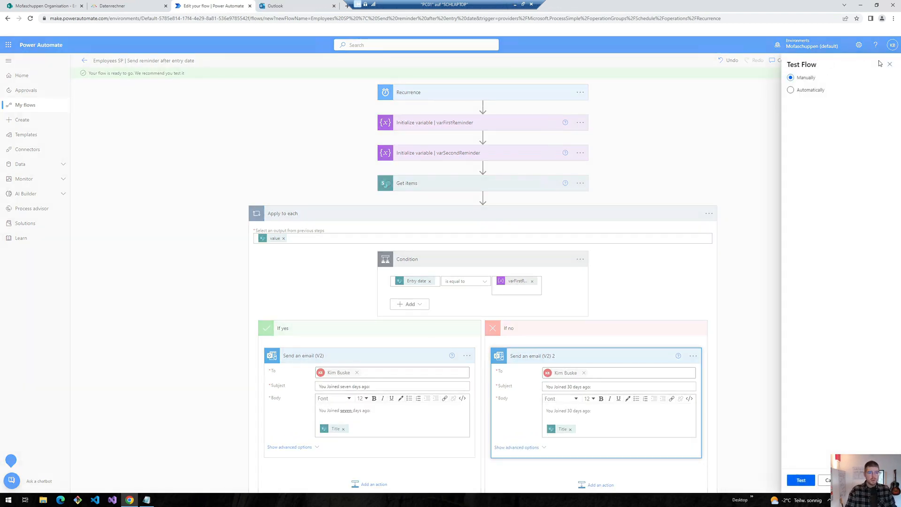
click(45, 6)
click(323, 201)
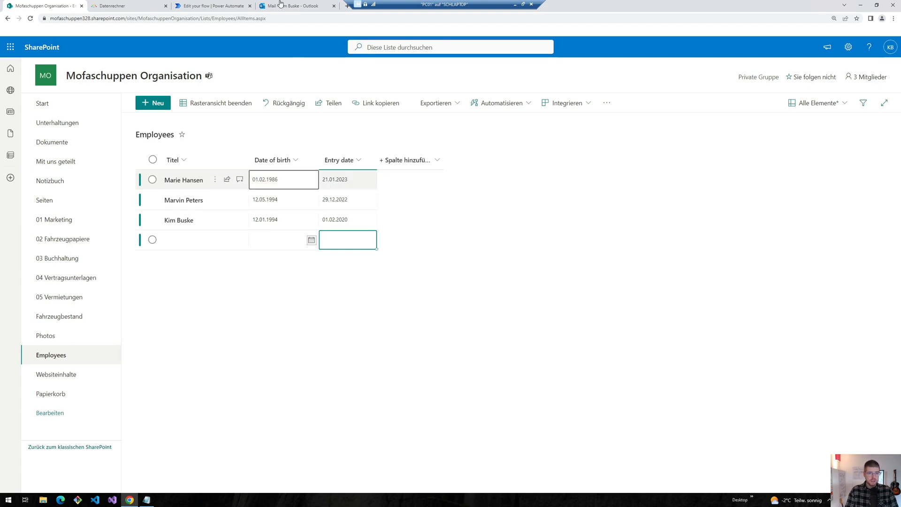
Run the manual test in Power Automate and open the seven-day reminder email in the Outlook inbox.
click(218, 6)
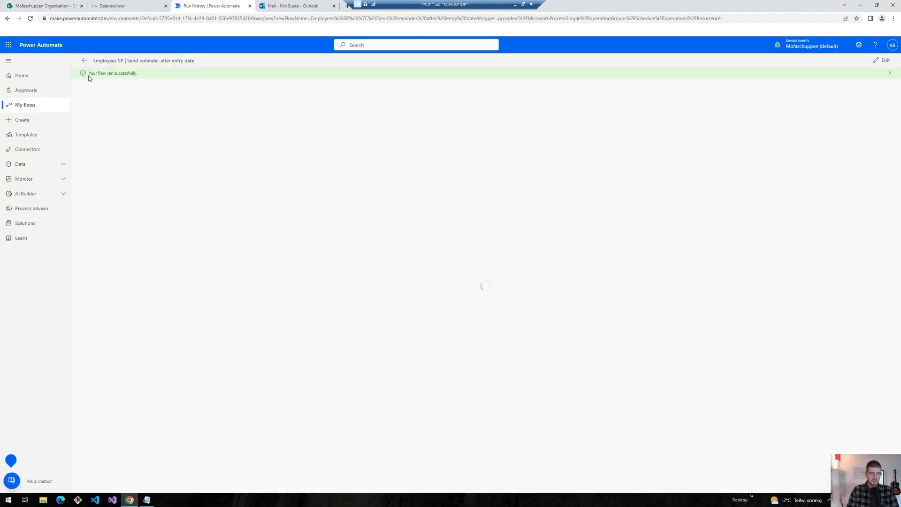
click(283, 10)
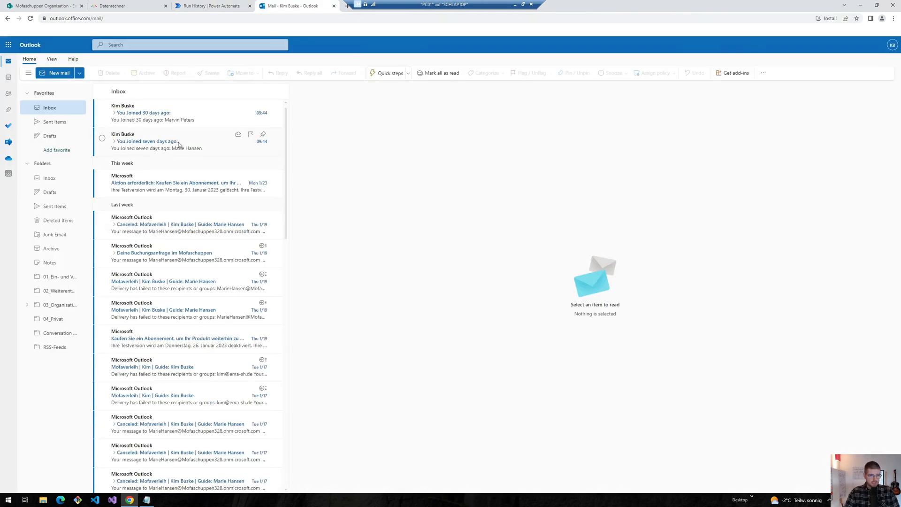
click(179, 145)
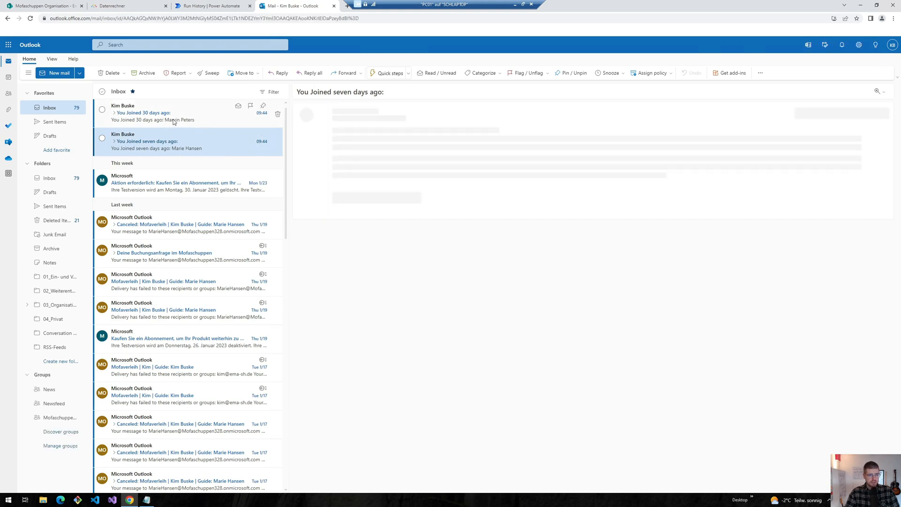
Switch to the SharePoint Employees list and set the first employee's entry date to 20.01.2023.
click(55, 7)
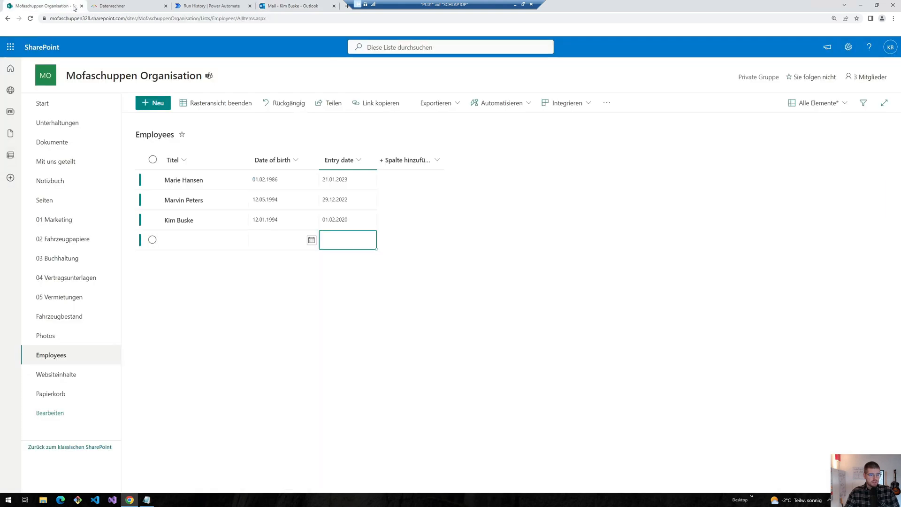
click(348, 177)
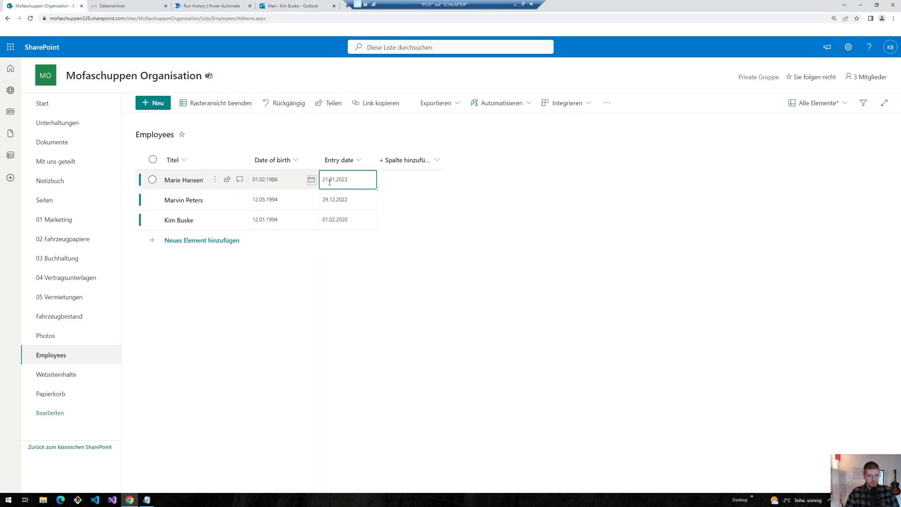
click(330, 182)
key(BackSpace)
text(0)
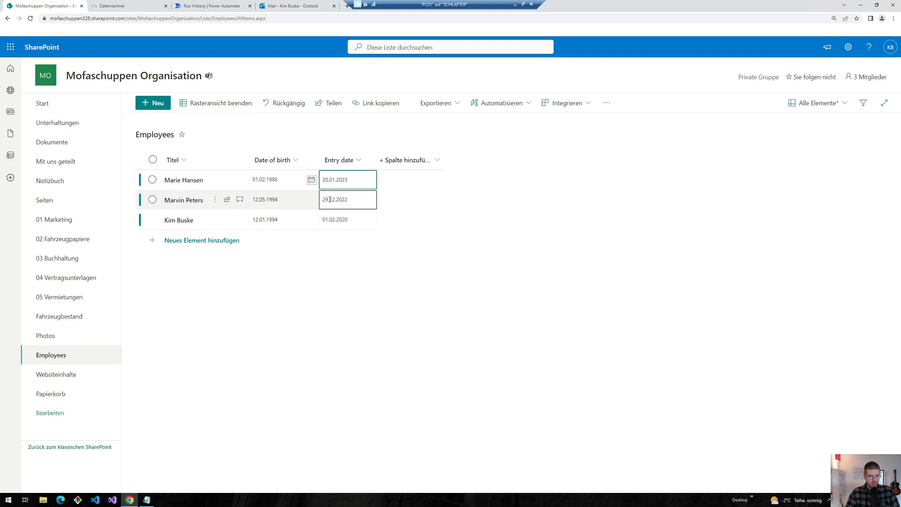
Set the second employee's entry date to 22.12.2022 and leave the list's grid view.
click(328, 199)
click(327, 199)
key(BackSpace)
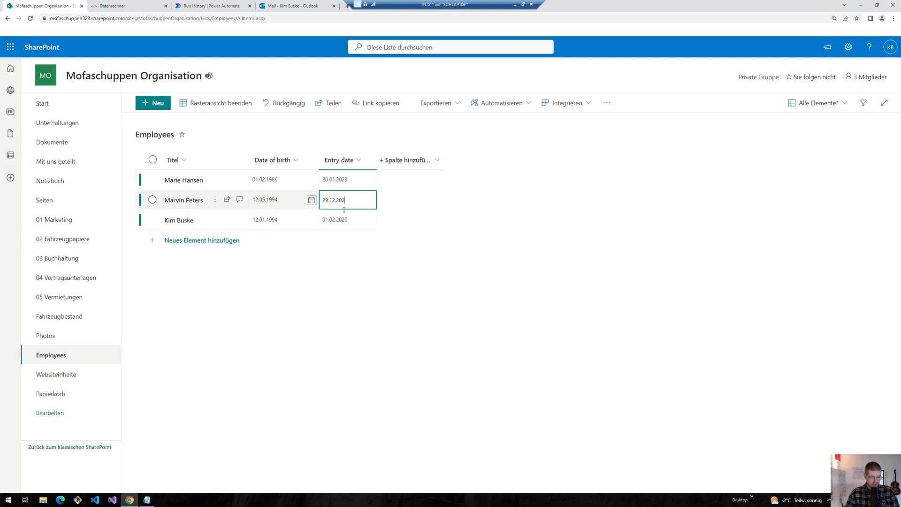
text(2)
click(330, 200)
key(BackSpace)
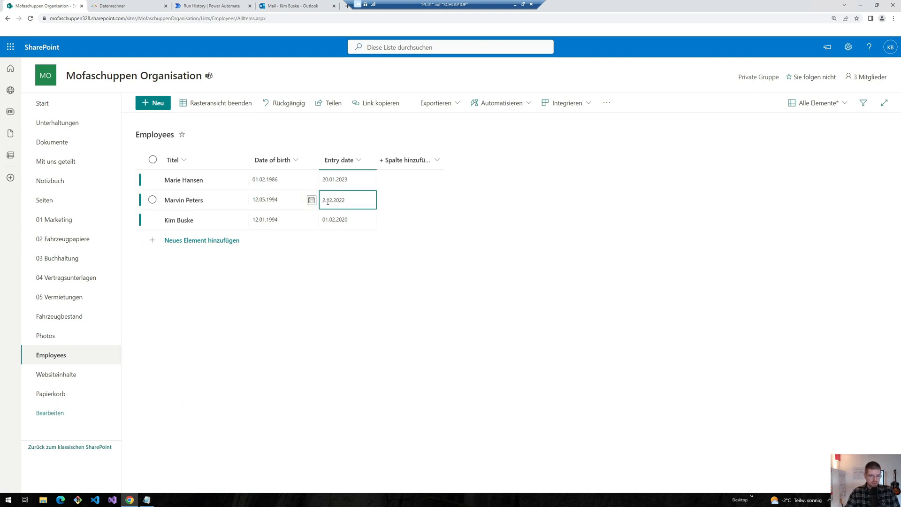
text(2)
click(201, 100)
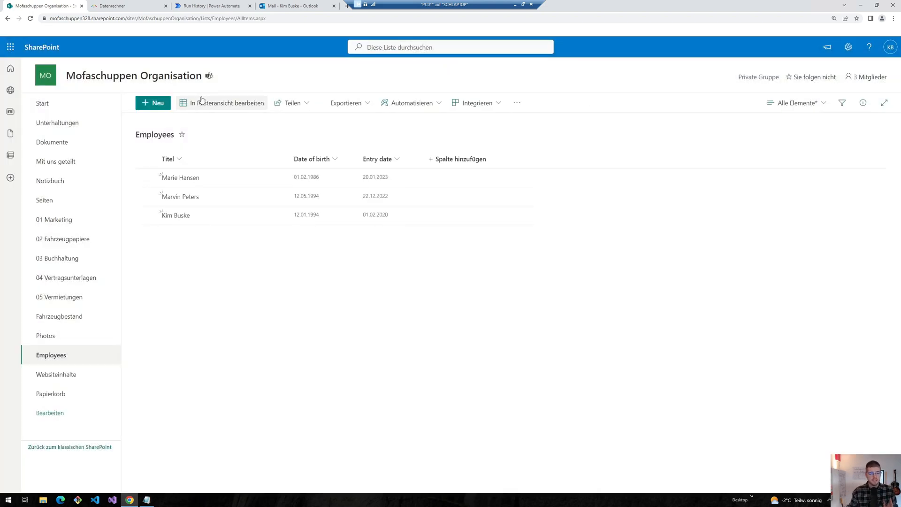
Return to the Power Automate flow, reopen it for editing, test it again, and examine the Get items inputs.
click(236, 7)
click(887, 61)
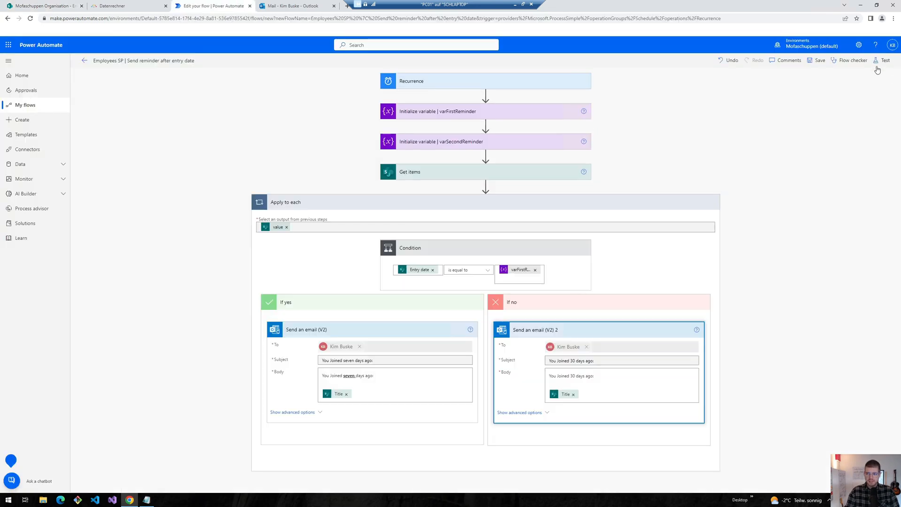
click(882, 61)
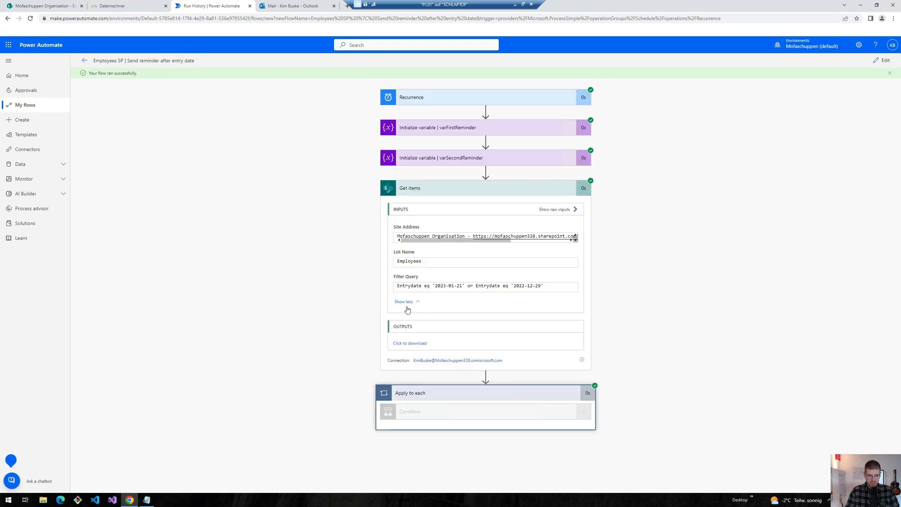
Open the raw outputs of the Get items action and search them for an employee's first name.
click(409, 343)
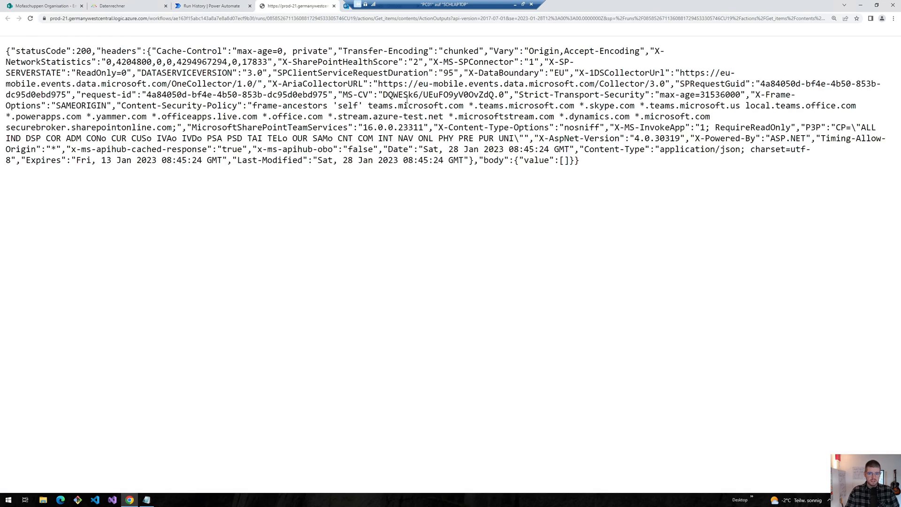
key(ctrl+f)
text(marie)
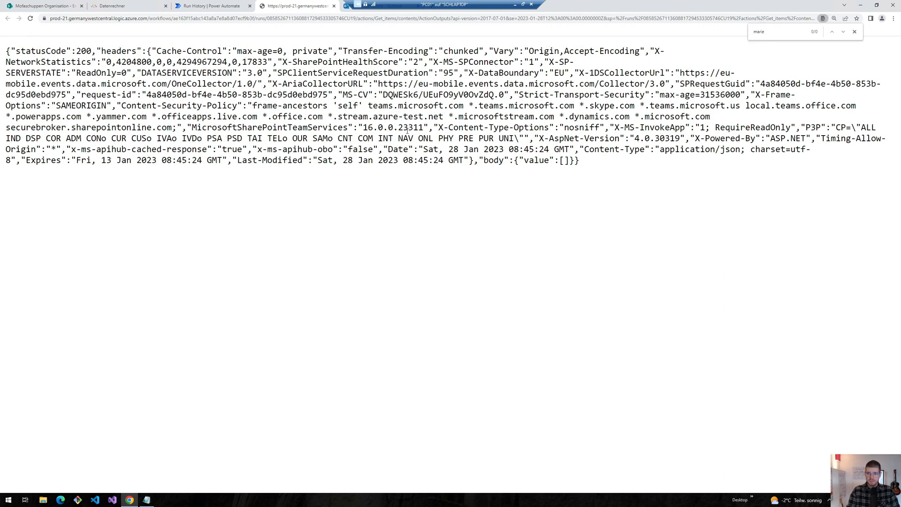
key(ctrl+a)
text(m)
Return to the flow's run history and examine the entry-date Filter Query in the Get items inputs.
key(ctrl+shift+Tab)
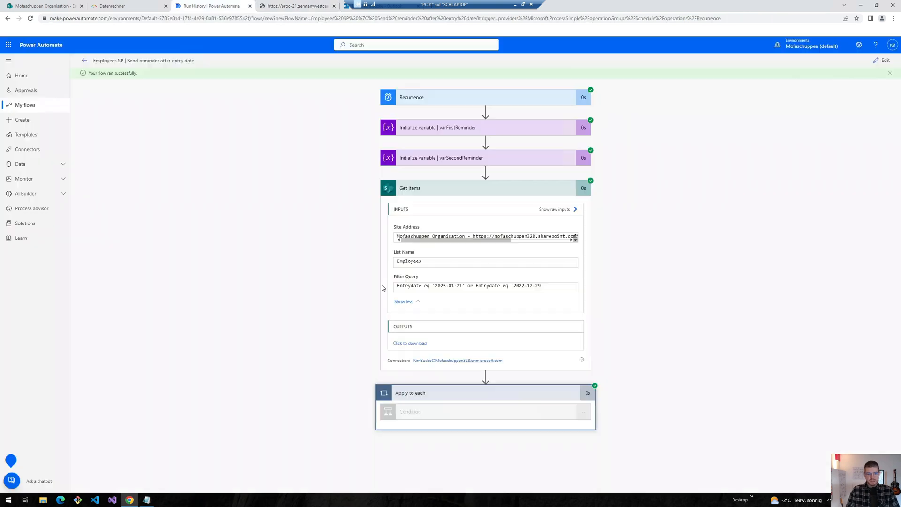
triple_click(411, 286)
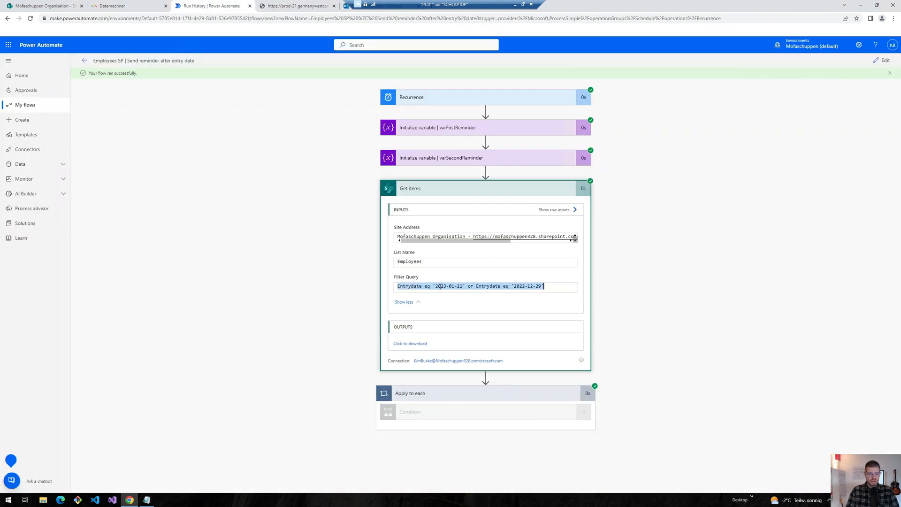
triple_click(440, 286)
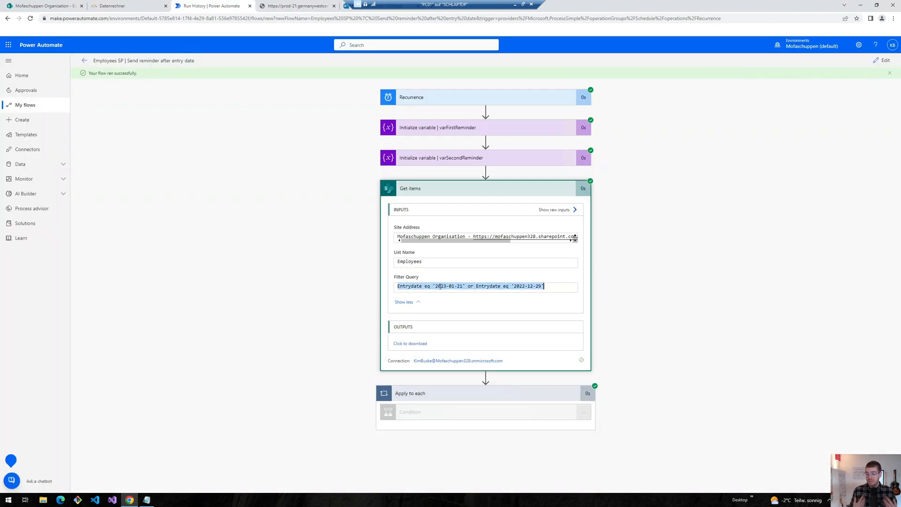
click(546, 287)
drag(547, 287, 408, 285)
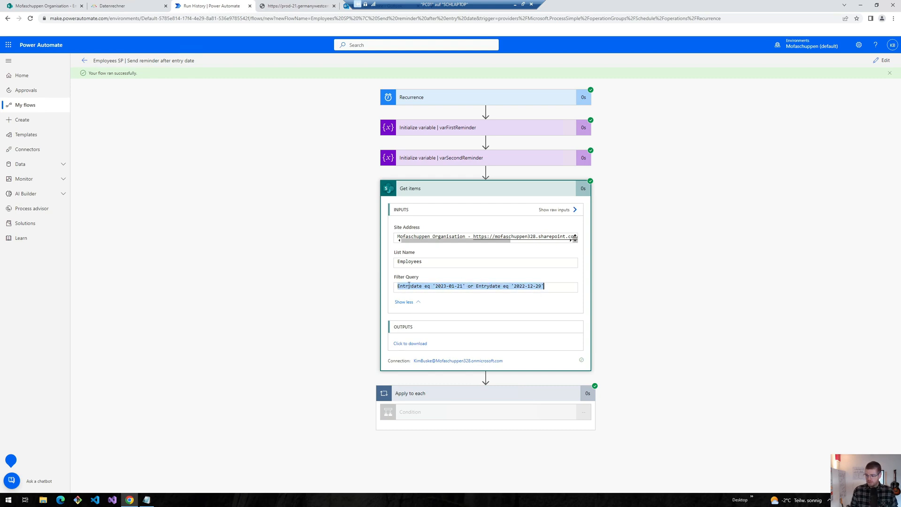